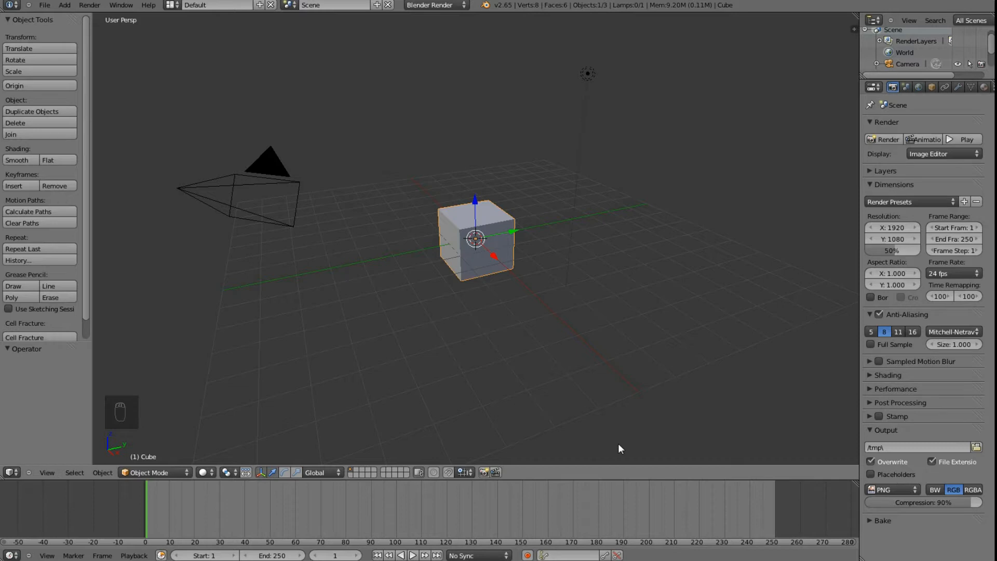
Insert a LocRotScale keyframe for the cube at frame 1
mouse_move(537, 331)
middle_down()
mouse_move(541, 366)
mouse_move(590, 332)
mouse_move(523, 351)
mouse_move(530, 347)
middle_up()
scroll(505, 341, up, 3)
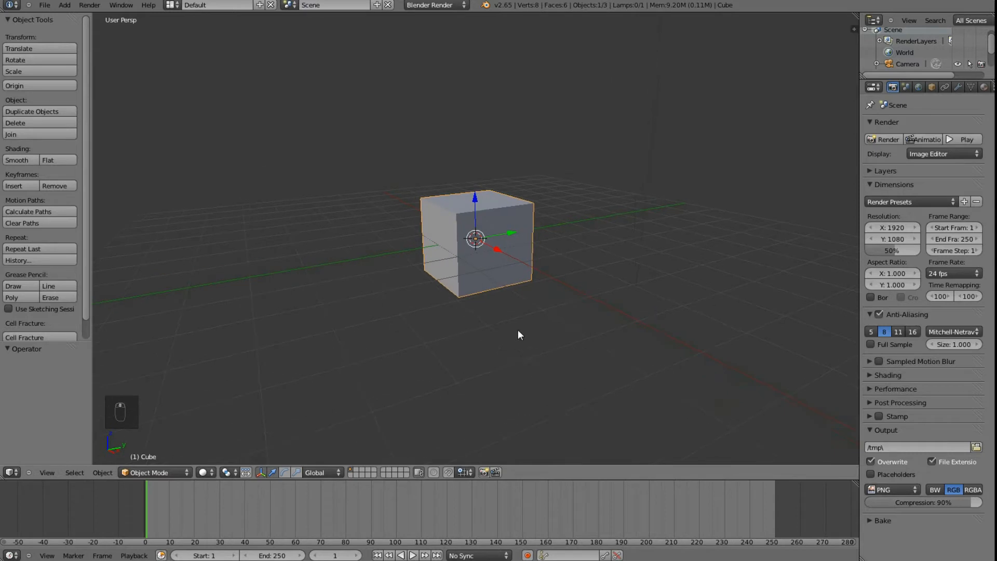
key(i)
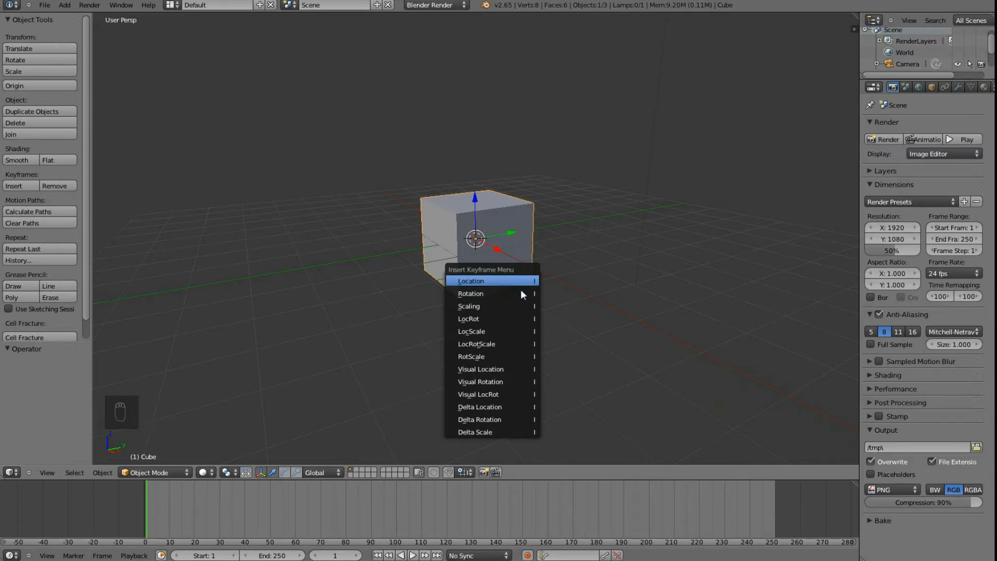
click(508, 345)
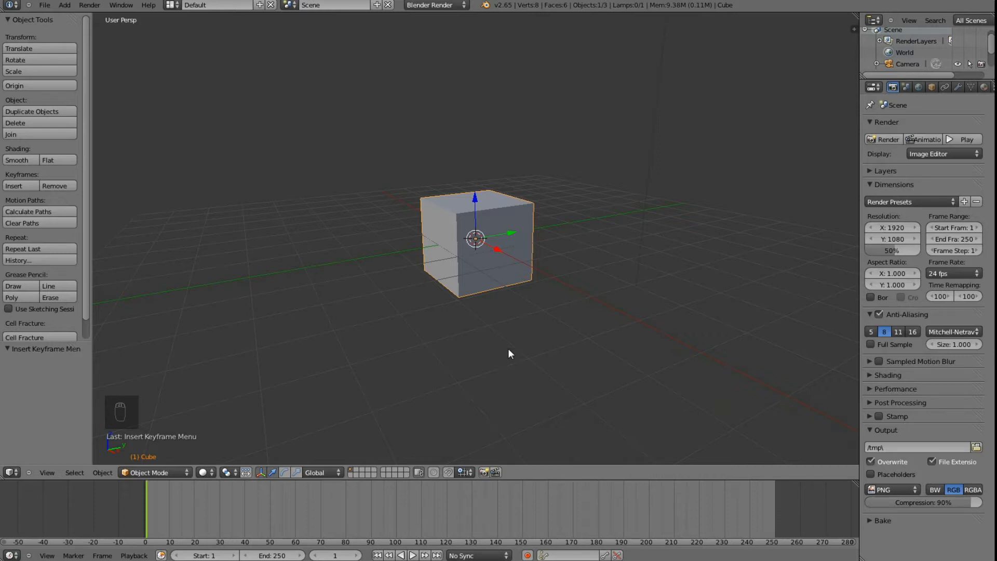
scroll(508, 350, down, 1)
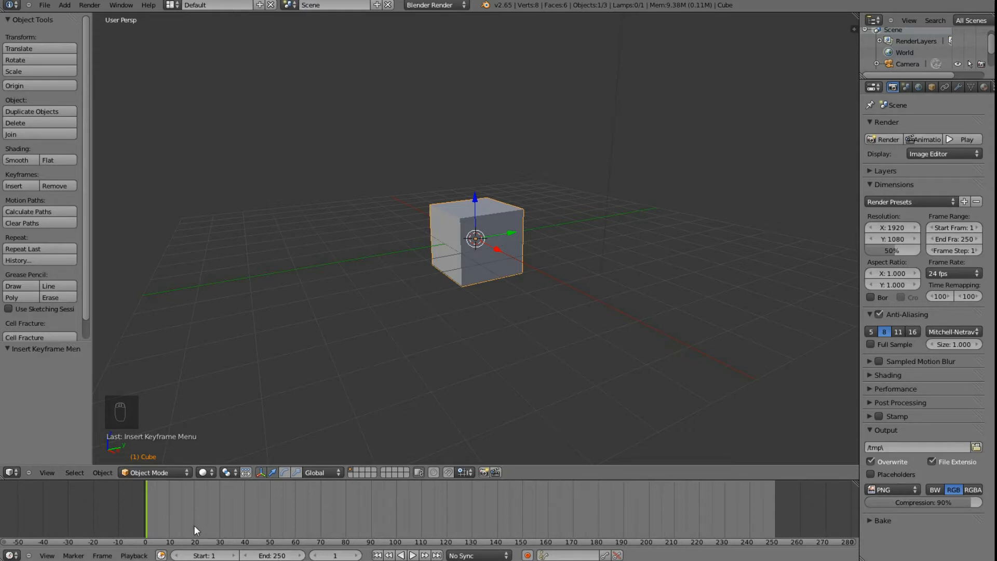
Step through the first frames of the timeline and set the current frame to 20
key(Right)
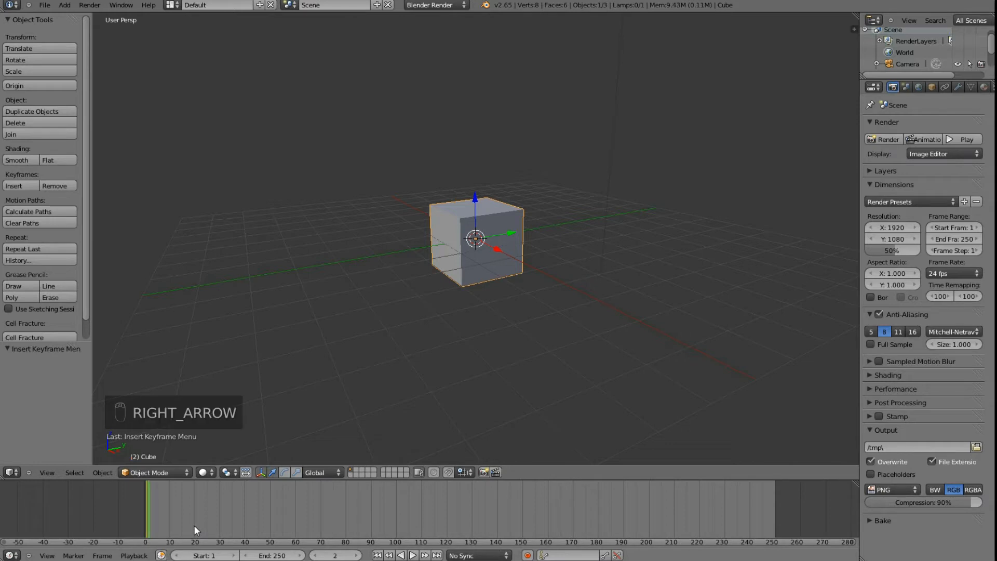
key(Left)
key(Right)
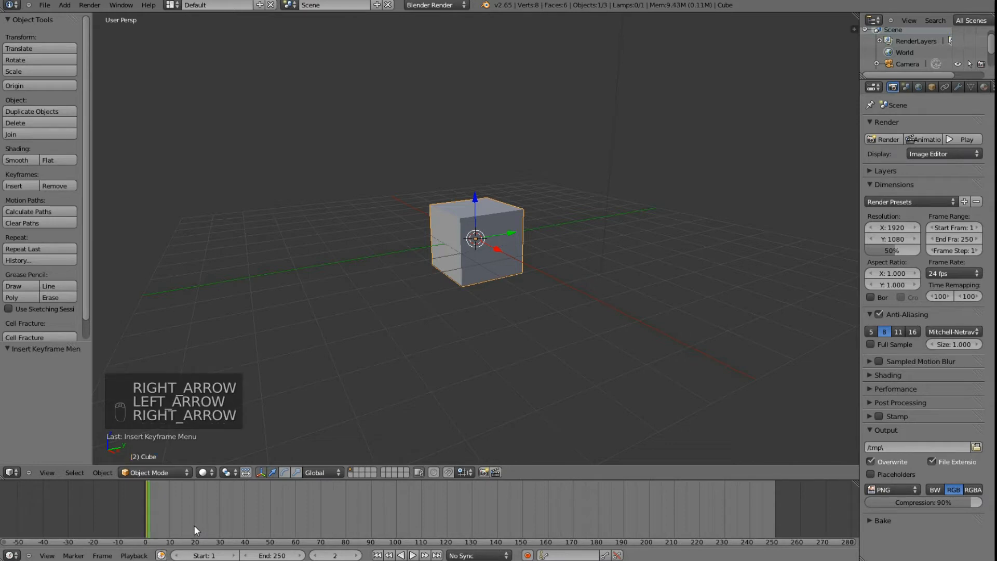
key(Right)
key(Right)
key(Right)
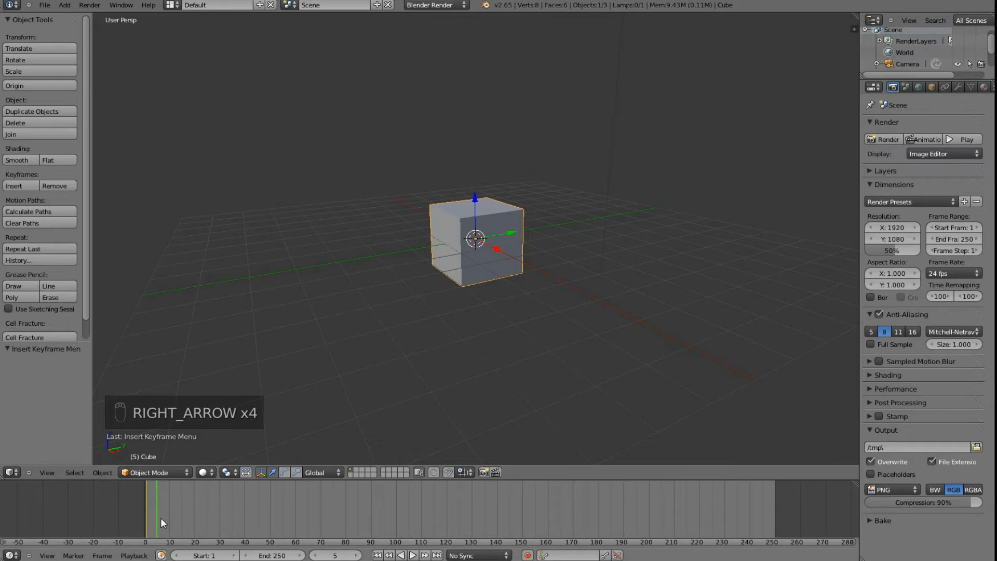
click(187, 521)
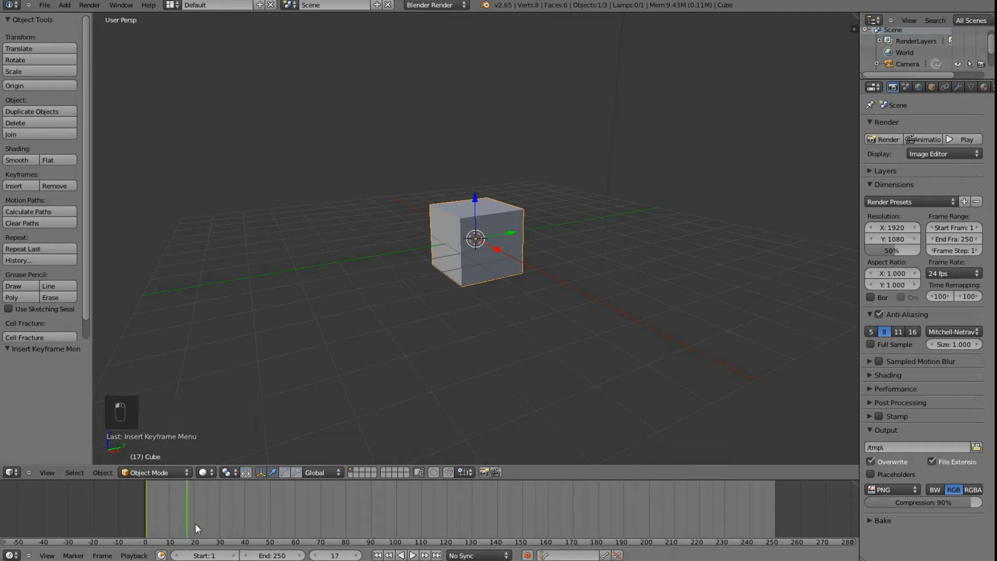
click(336, 556)
text(20)
key(Return)
Move the cube 5 units up along the Z axis
scroll(454, 383, down, 3)
middle_drag(531, 351, 516, 318)
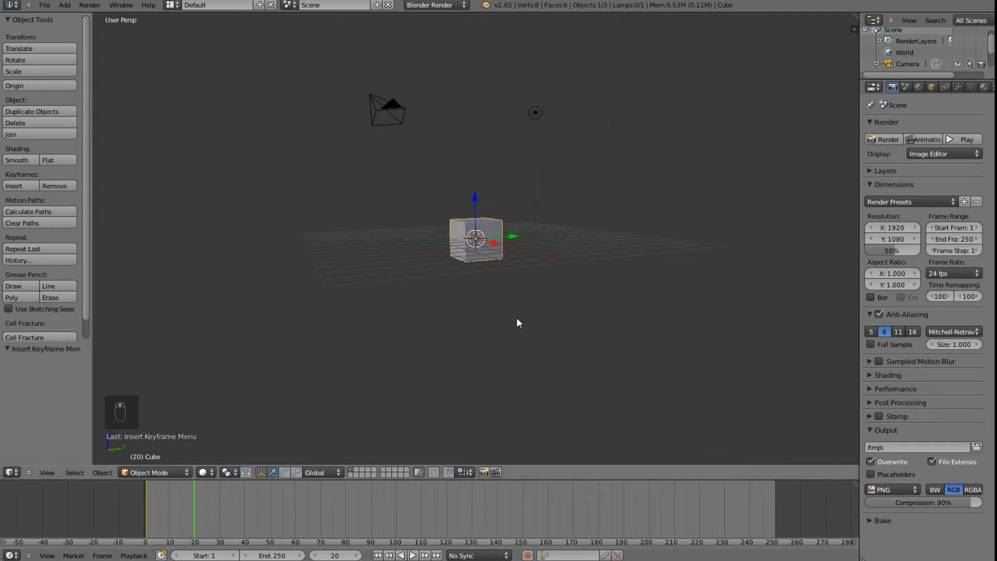
scroll(517, 318, up, 2)
key(g)
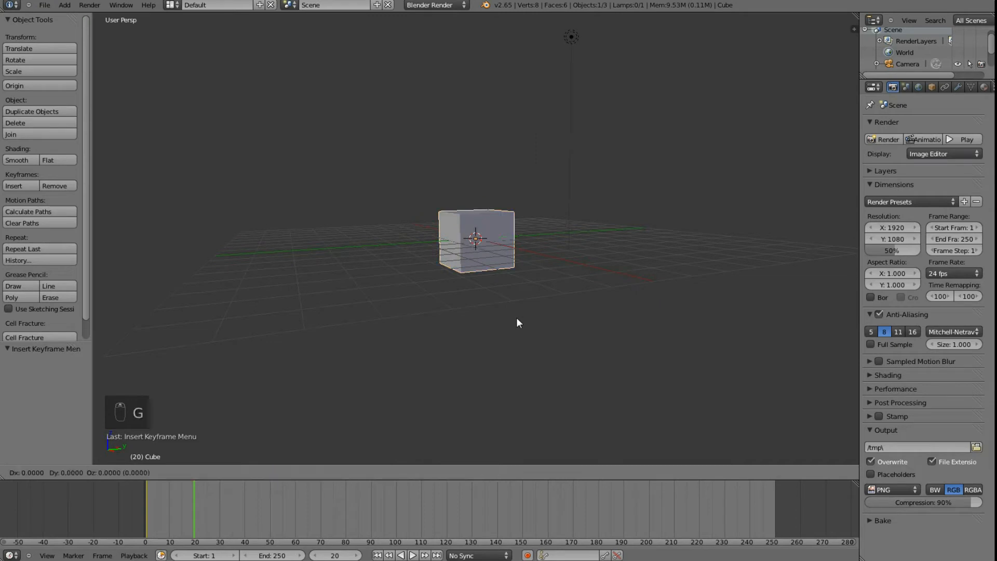
text(z)
text(5)
key(Return)
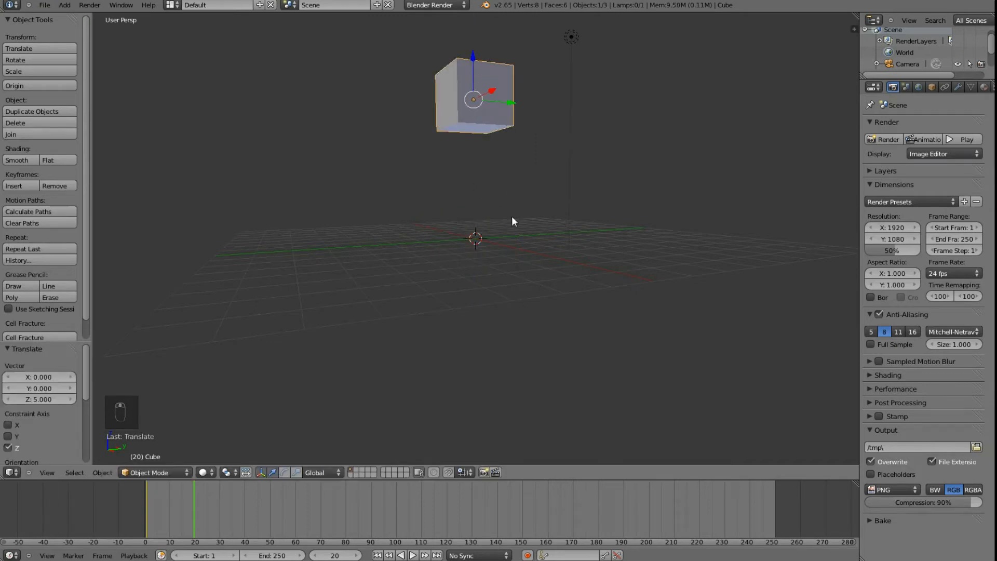
Rotate the cube 45° around the global Z axis and scale it by 2 on all axes
middle_drag(512, 216, 517, 239)
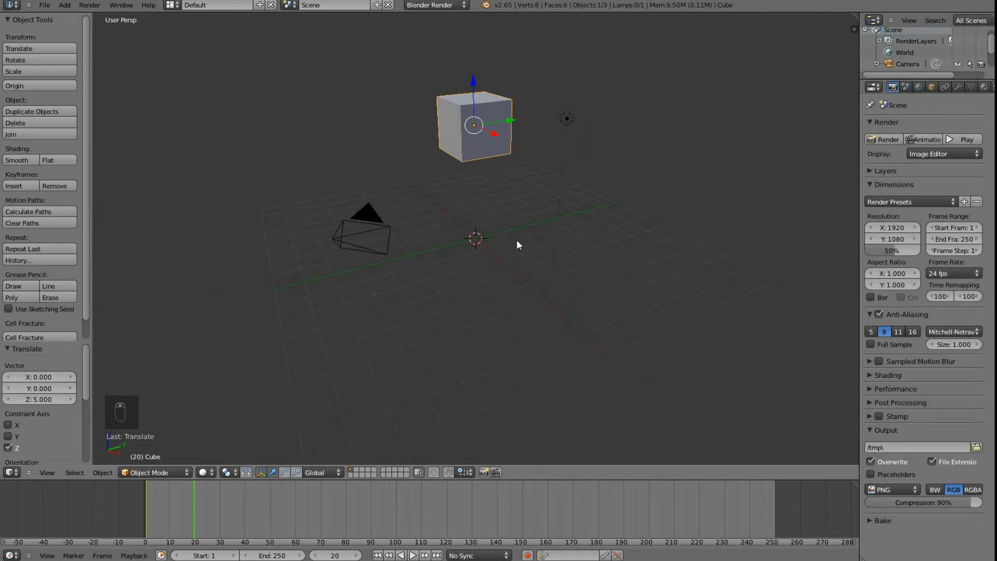
key(r)
text(z)
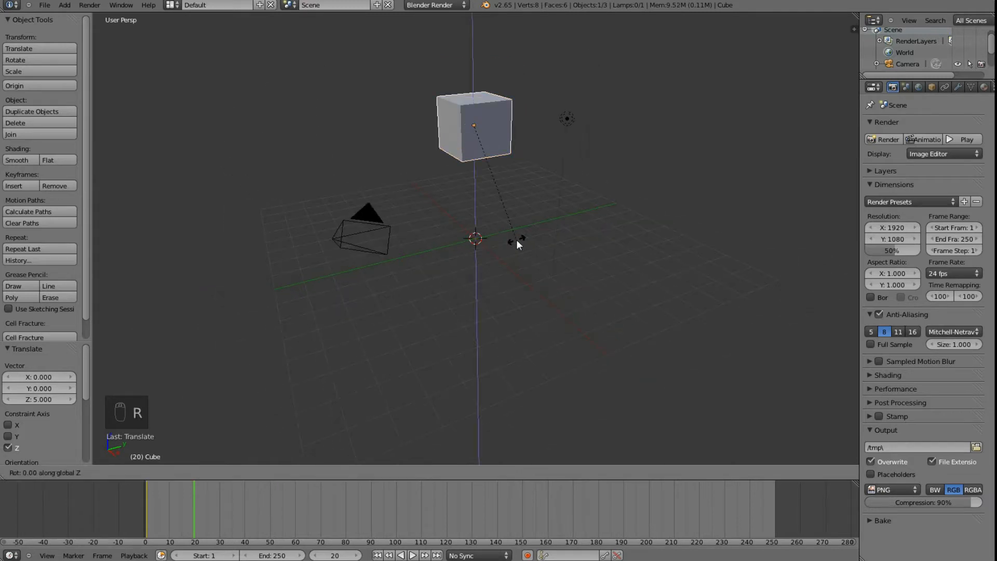
text(45)
key(Return)
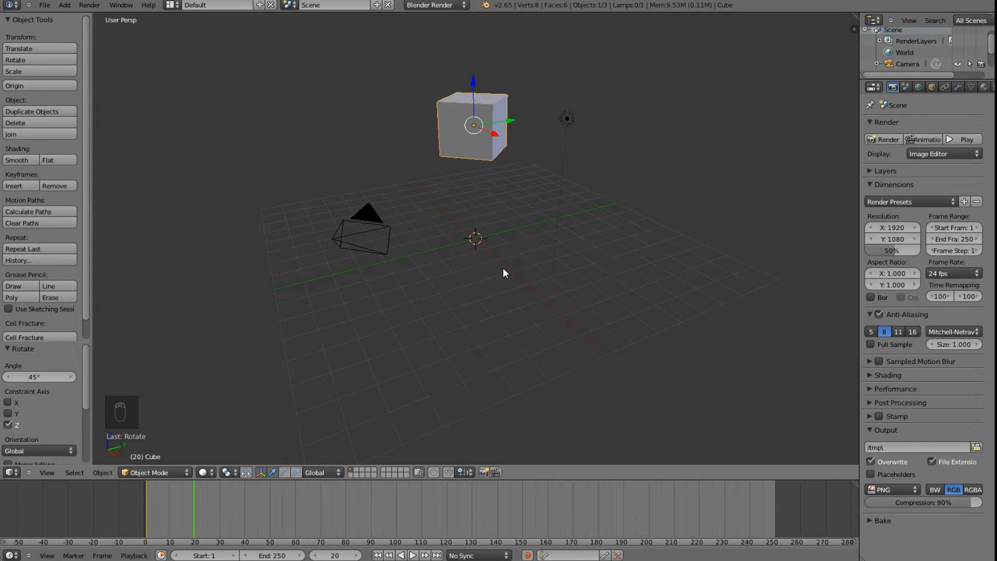
text(s2)
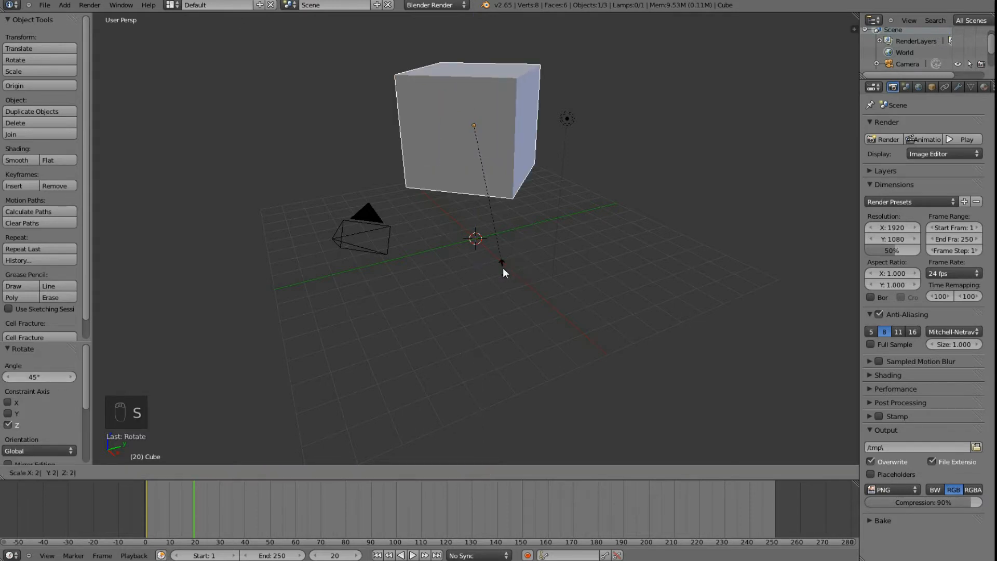
key(Return)
Insert a LocRotScale keyframe for the transformed cube at frame 20
middle_drag(523, 273, 510, 284)
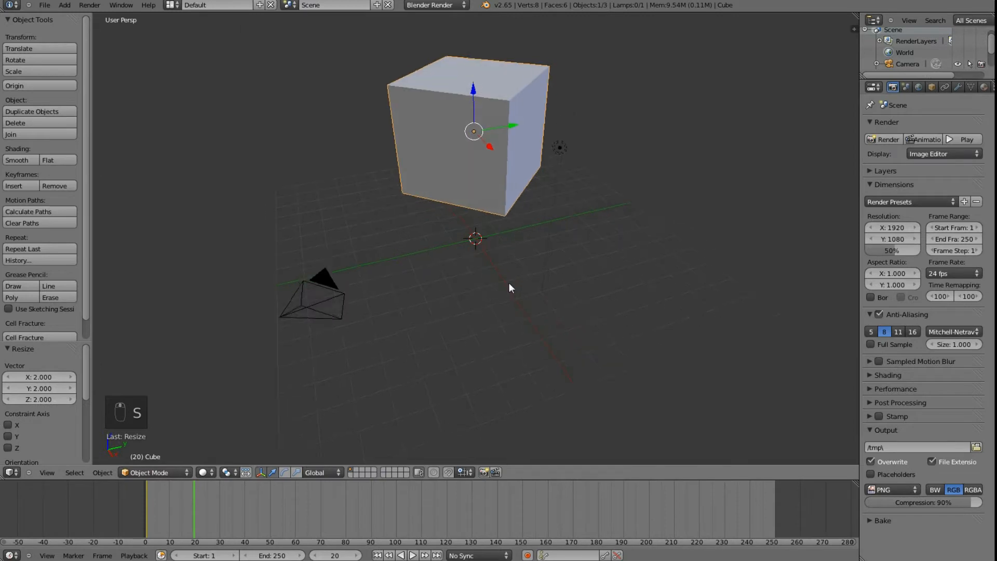
key(i)
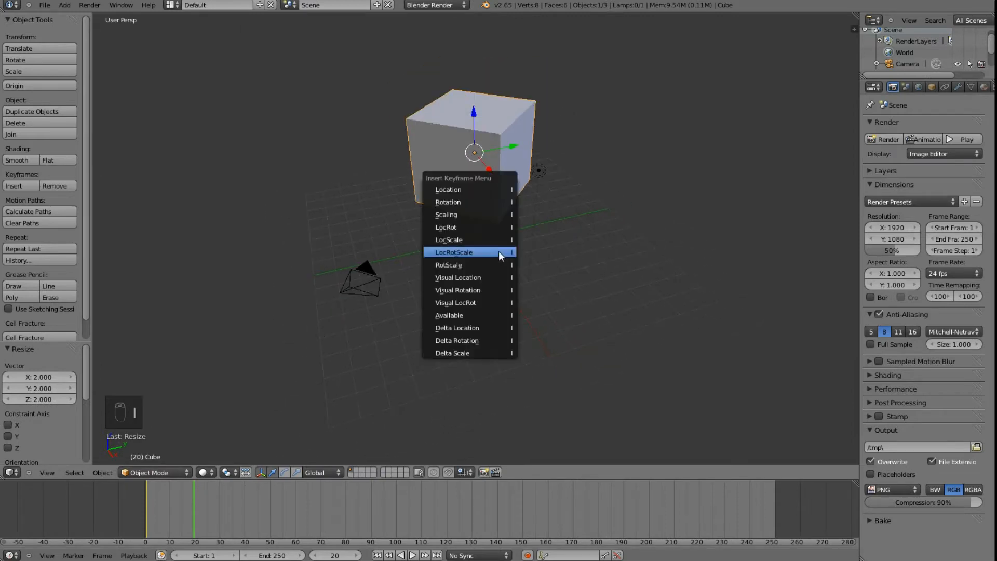
click(498, 251)
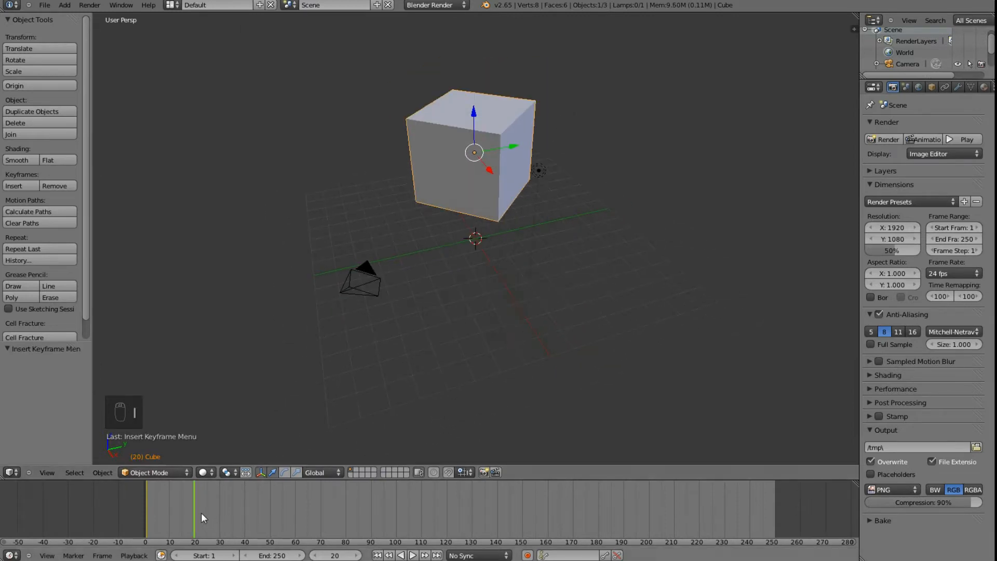
Return the timeline to frame 0 and play the cube animation past the second keyframe, then stop playback
drag(197, 510, 144, 517)
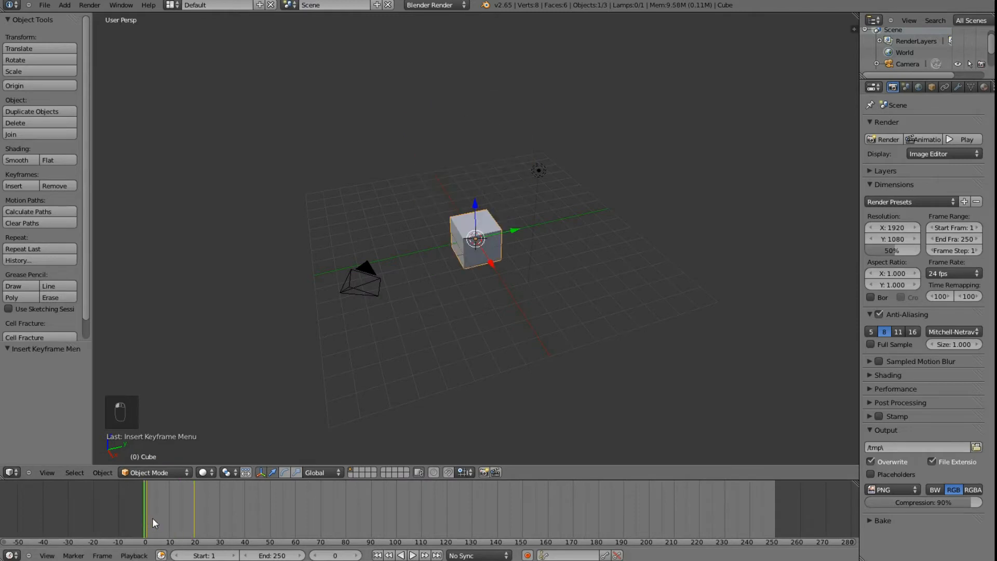
key(alt+a)
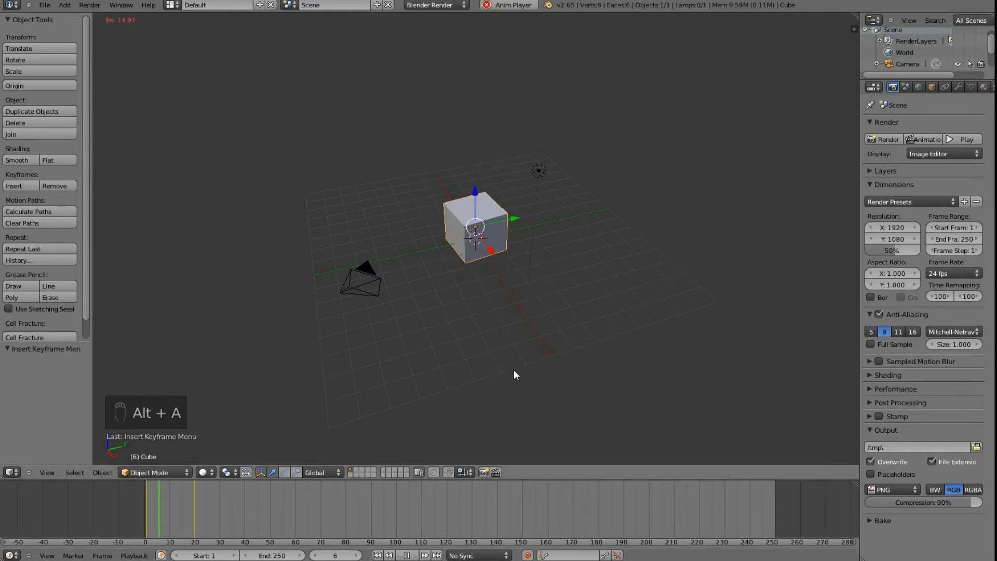
middle_drag(506, 351, 505, 320)
key(alt+a)
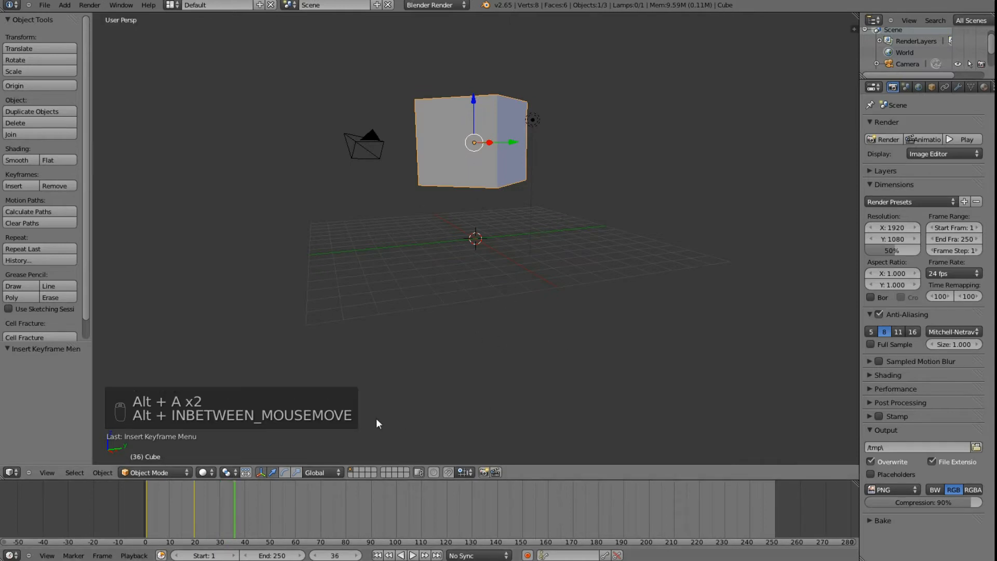
Scrub the timeline to frame 20 and back to frame 7 to examine the cube's in-between motion
mouse_move(209, 519)
mouse_down()
mouse_move(150, 524)
mouse_move(194, 527)
mouse_up()
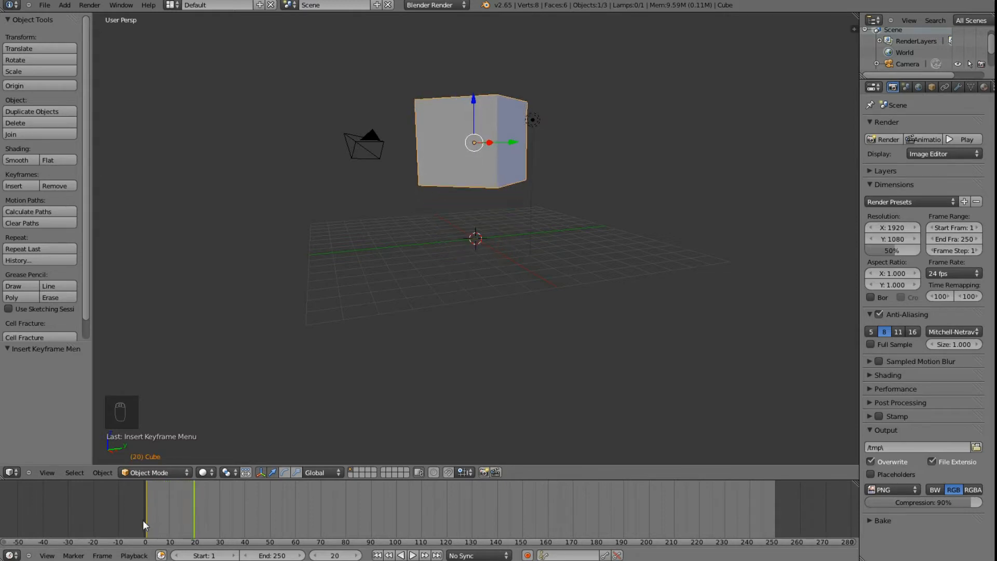
middle_drag(394, 363, 506, 226)
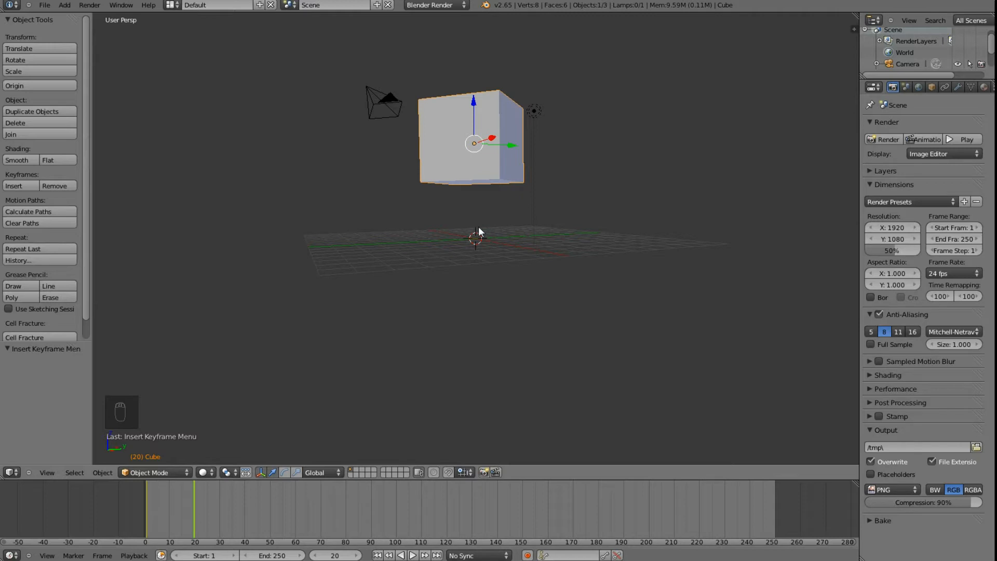
middle_drag(487, 229, 483, 280)
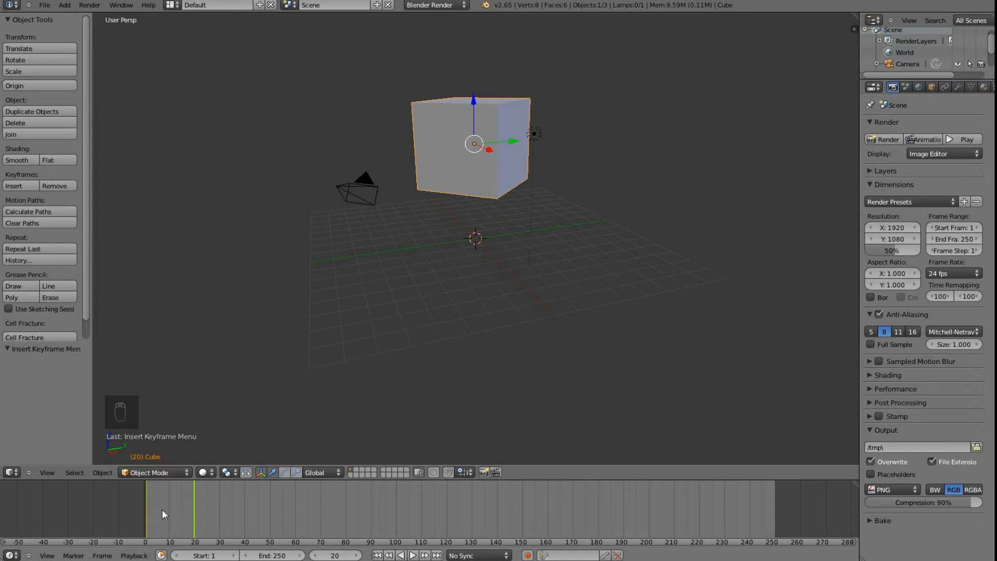
mouse_move(188, 506)
mouse_down()
mouse_move(144, 510)
mouse_move(204, 507)
mouse_move(145, 510)
mouse_move(160, 509)
mouse_up()
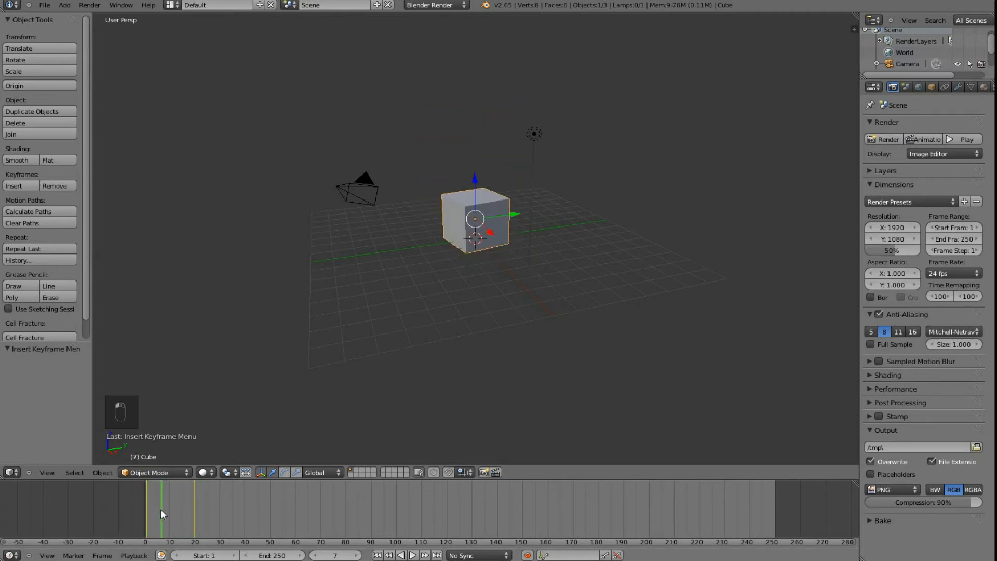
Switch the 3D View area to the Graph Editor and expand the LocRotScale group to list its curves
click(14, 476)
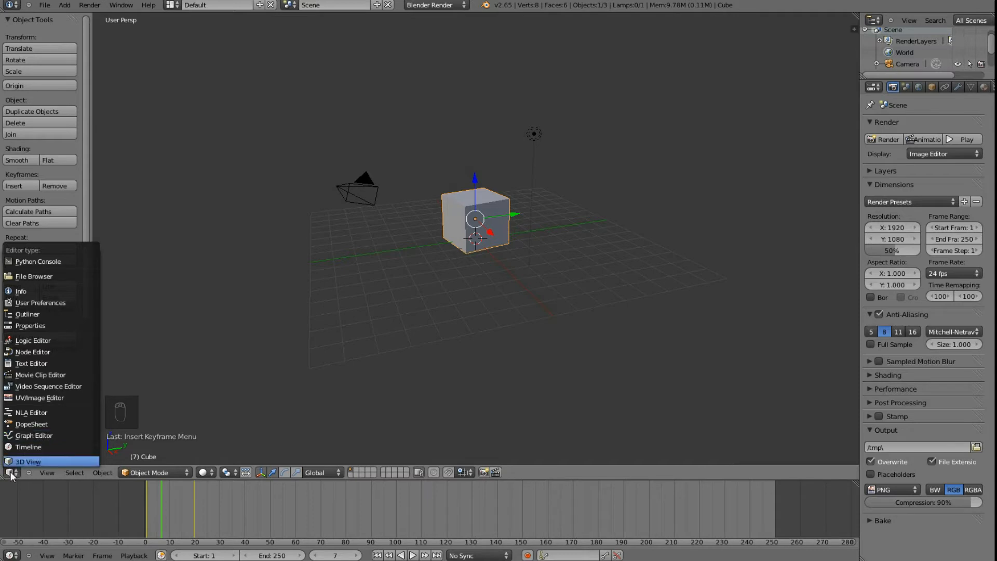
click(26, 436)
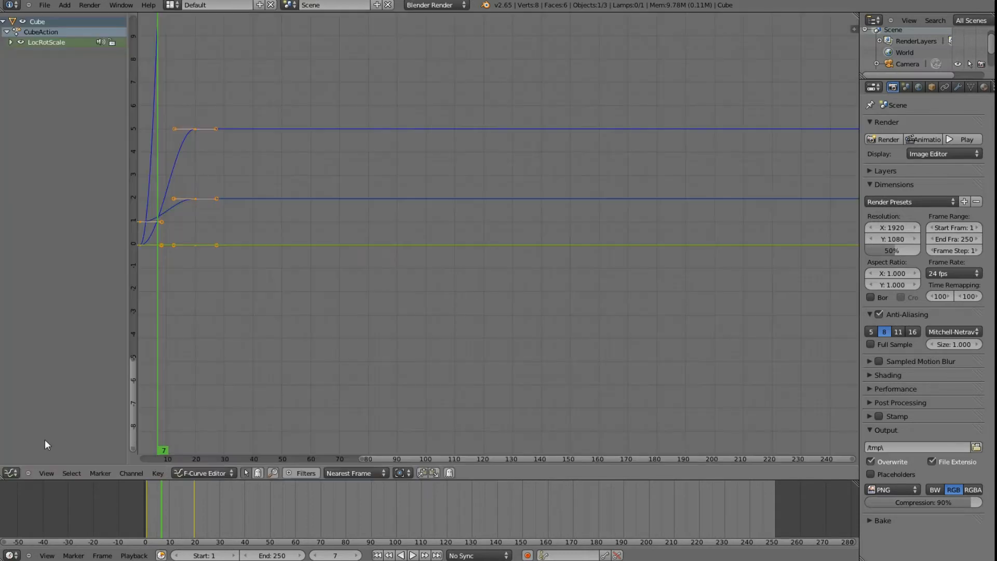
scroll(239, 310, down, 6)
middle_drag(287, 206, 282, 314)
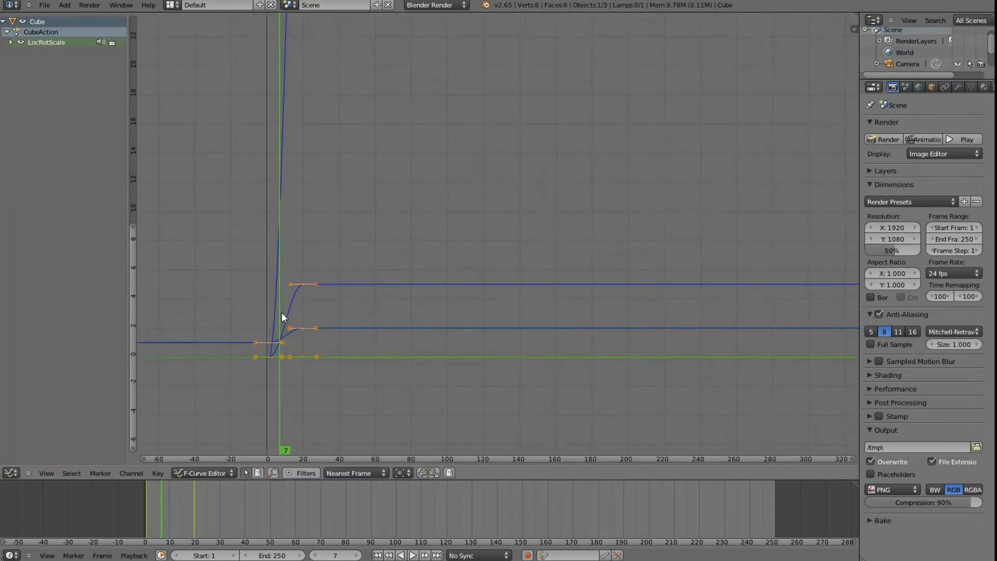
scroll(282, 313, down, 1)
click(11, 42)
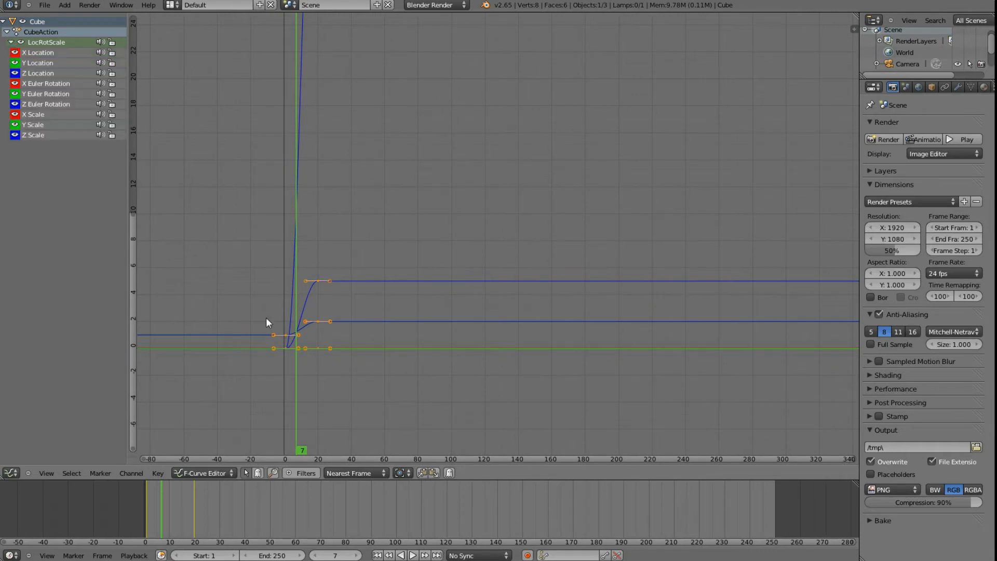
scroll(303, 336, down, 2)
scroll(369, 312, up, 3)
middle_drag(363, 309, 371, 239)
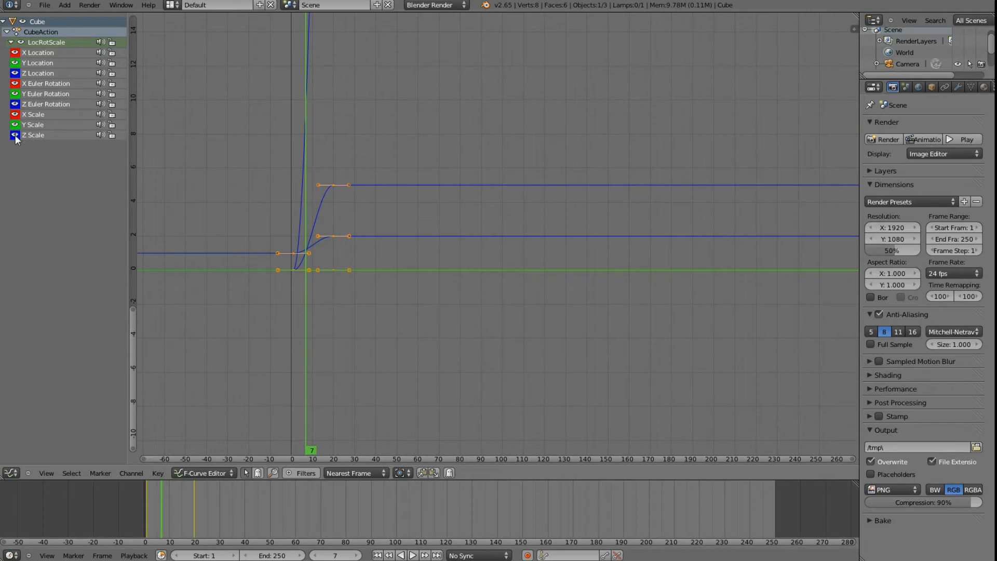
Hide every scale, rotation, X Location and Y Location curve, leaving only Z Location shown
click(15, 114)
click(15, 135)
click(14, 125)
click(14, 104)
click(14, 94)
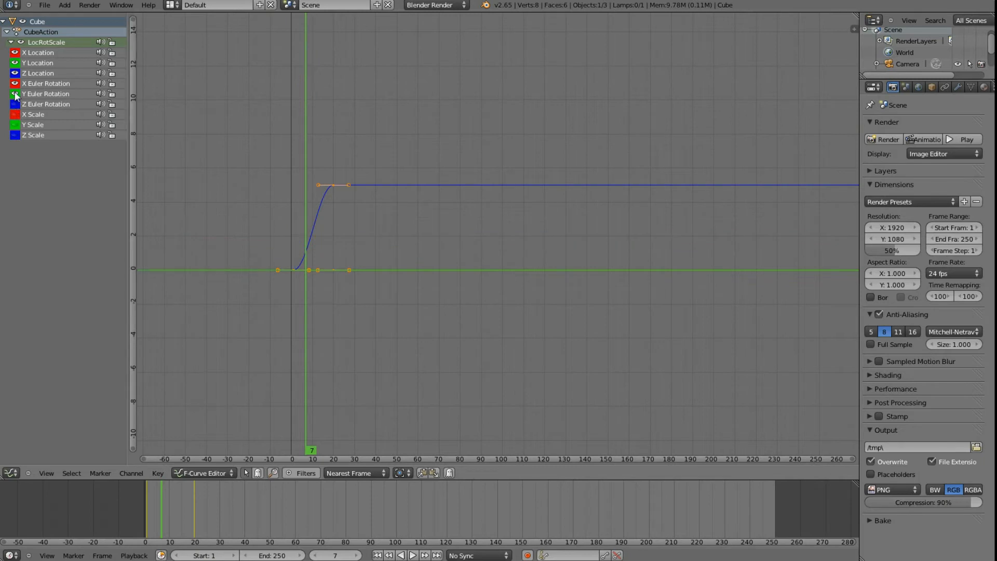
click(15, 83)
click(15, 63)
click(14, 52)
Select the Z Location curve's keyframe at frame 20
scroll(295, 292, up, 2)
right_click(263, 229)
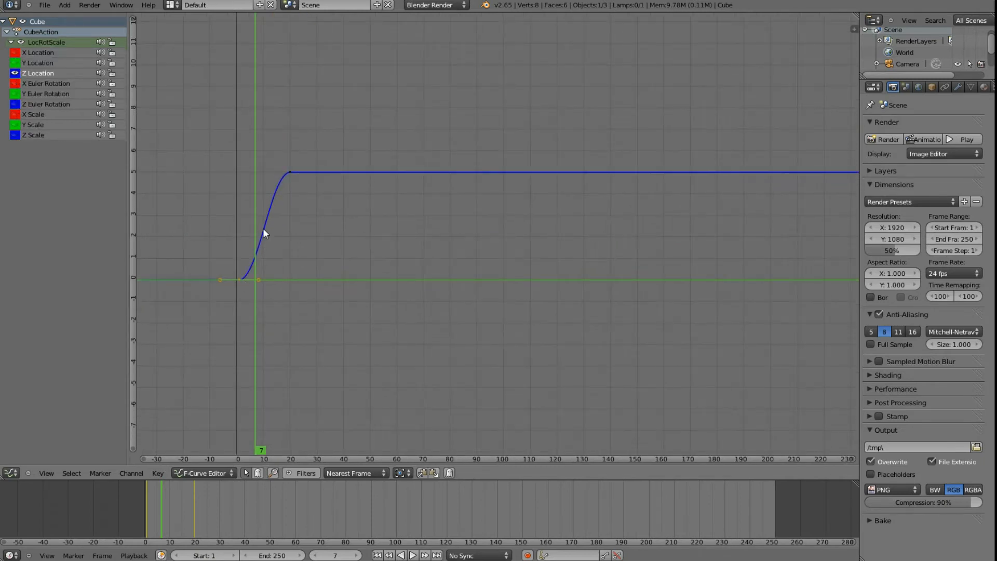
right_click(289, 171)
Scrub the graph's current frame to 0 and on to 10 to examine the Z Location curve between the keyframes
drag(264, 231, 237, 280)
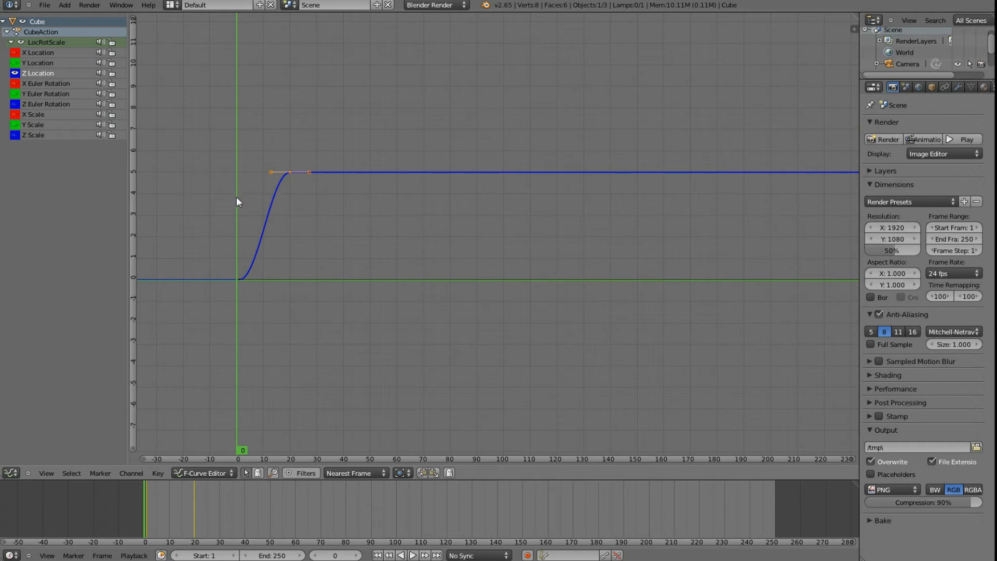
drag(237, 197, 263, 282)
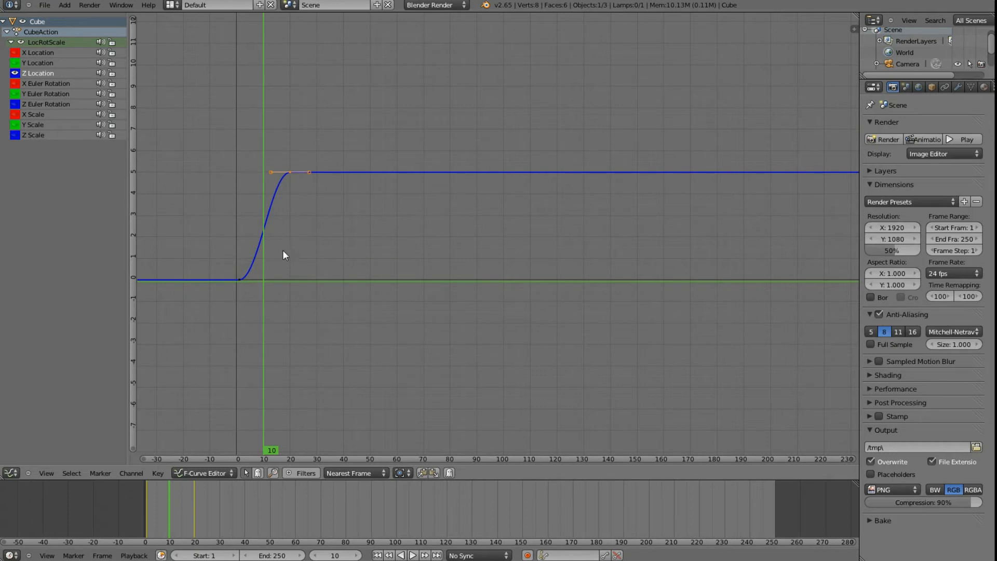
scroll(286, 269, up, 4)
middle_drag(285, 269, 426, 278)
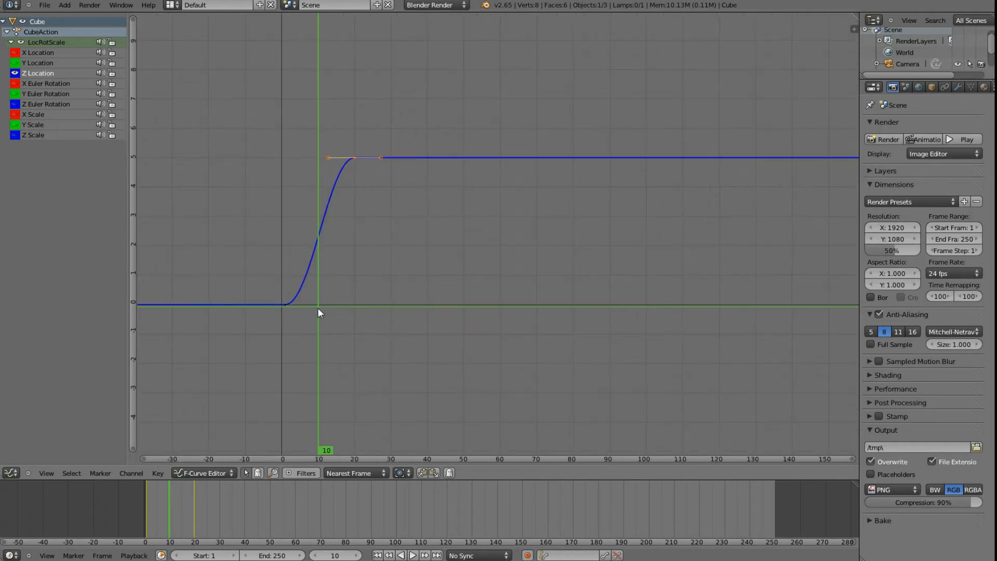
Examine the Z Location curve up close around frame 10 and move the current frame back to 1
drag(318, 308, 319, 236)
scroll(311, 252, up, 4)
scroll(310, 251, up, 3)
middle_drag(375, 258, 473, 288)
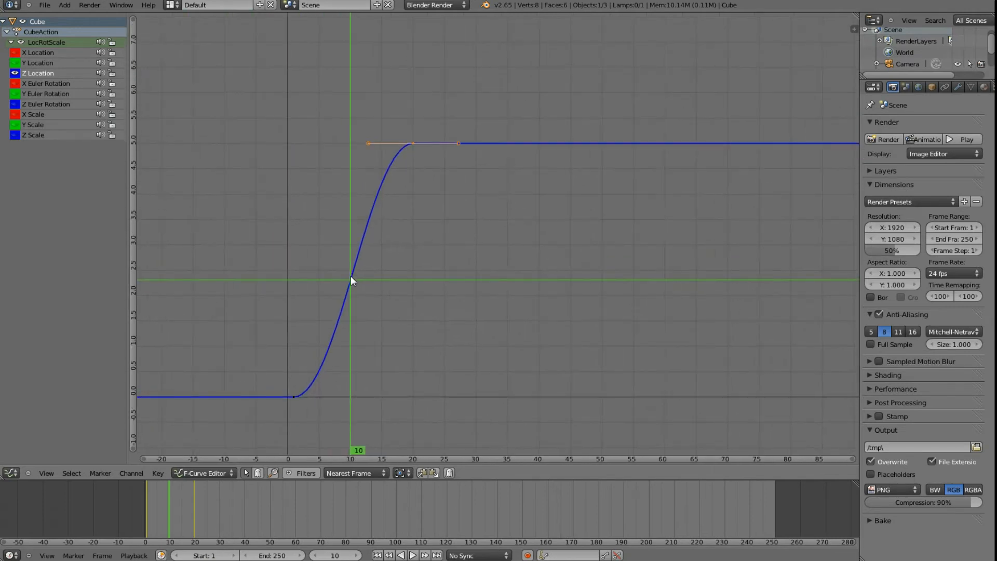
scroll(352, 277, down, 1)
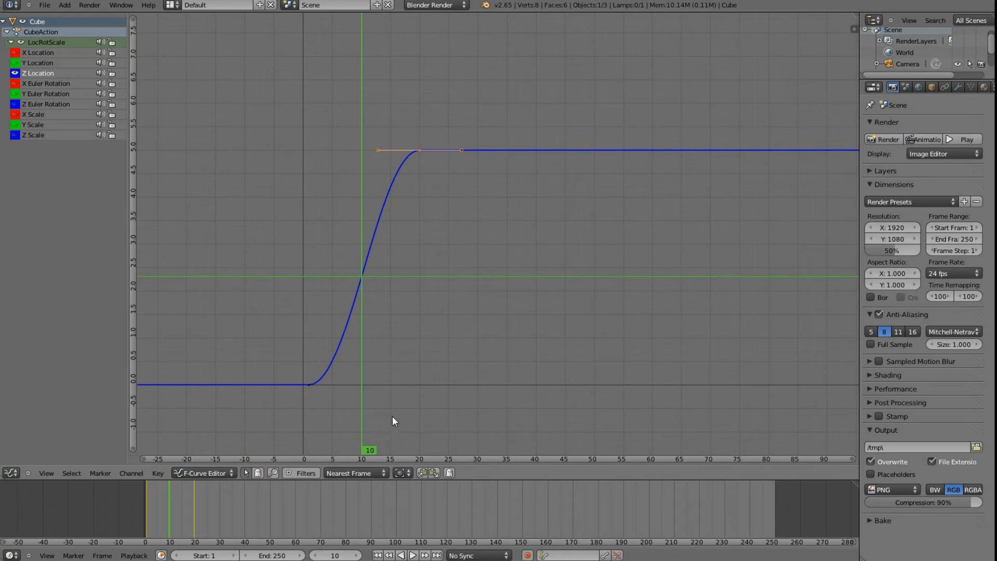
drag(366, 336, 310, 384)
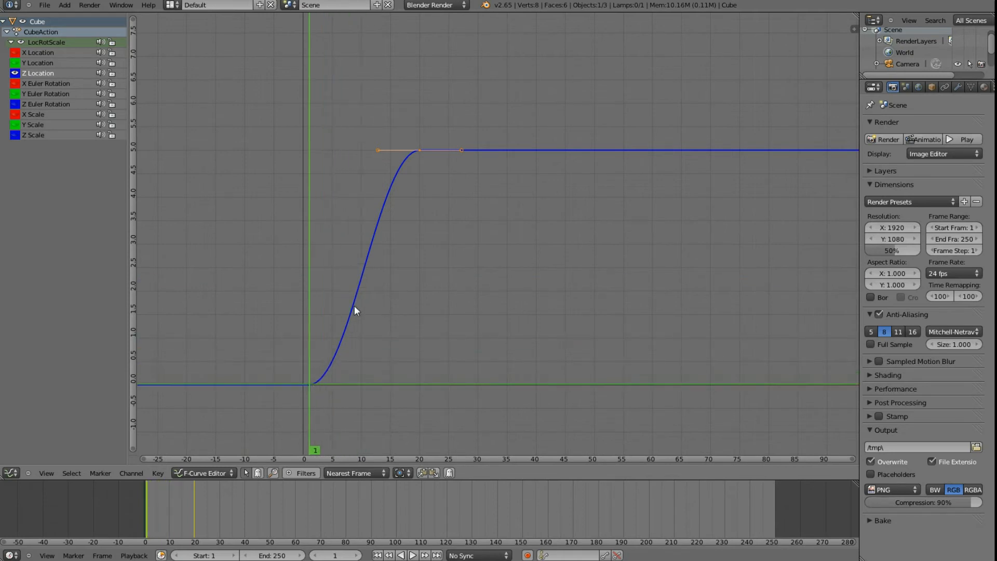
Try reshaping the Z Location curve by moving the incoming handle of its frame 20 keyframe, and undo the change
click(377, 151)
scroll(376, 166, down, 1)
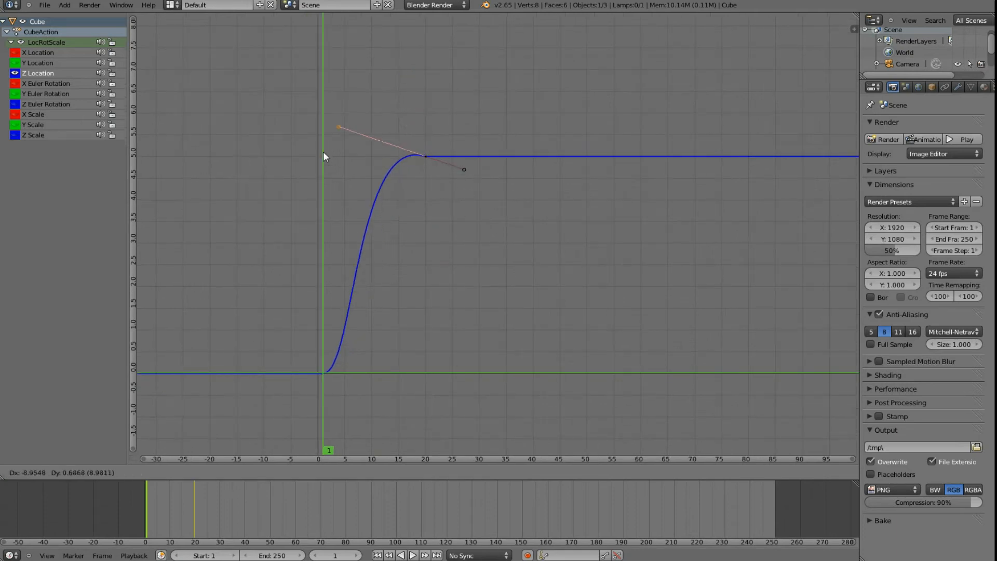
click(342, 142)
key(ctrl+z)
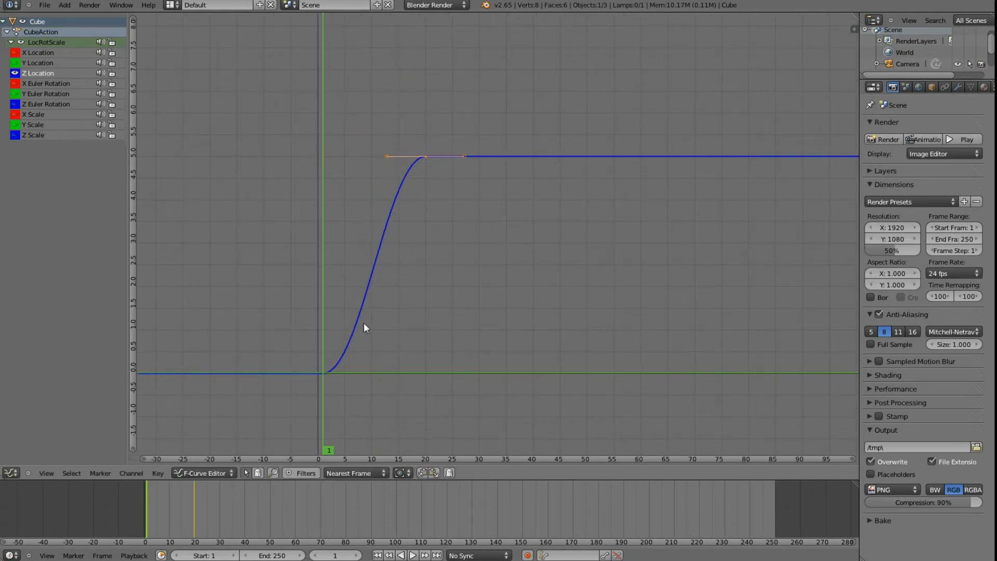
Select all Z Location keyframes and make every hidden scale, rotation, X Location and Y Location curve visible again
key(a)
key(a)
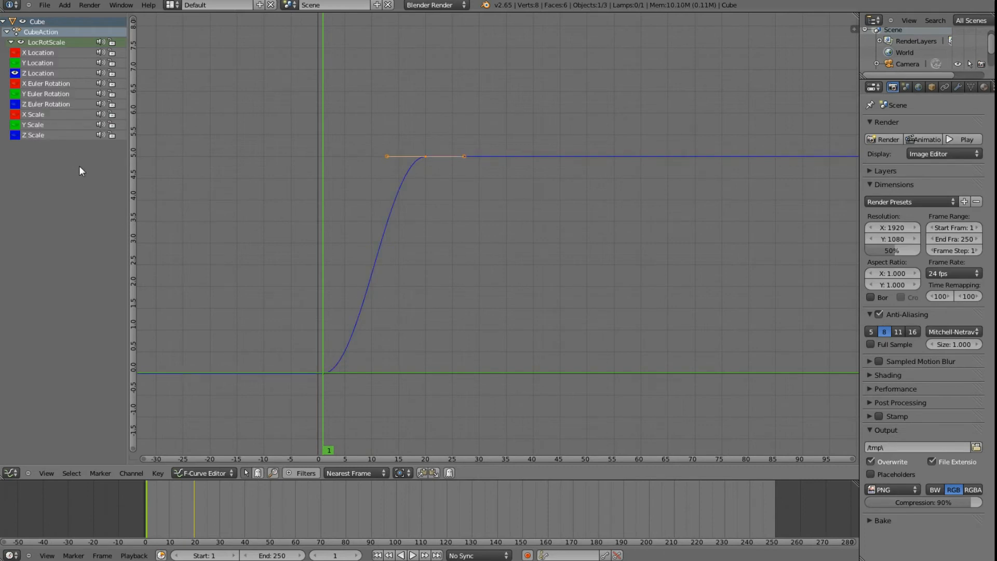
click(15, 135)
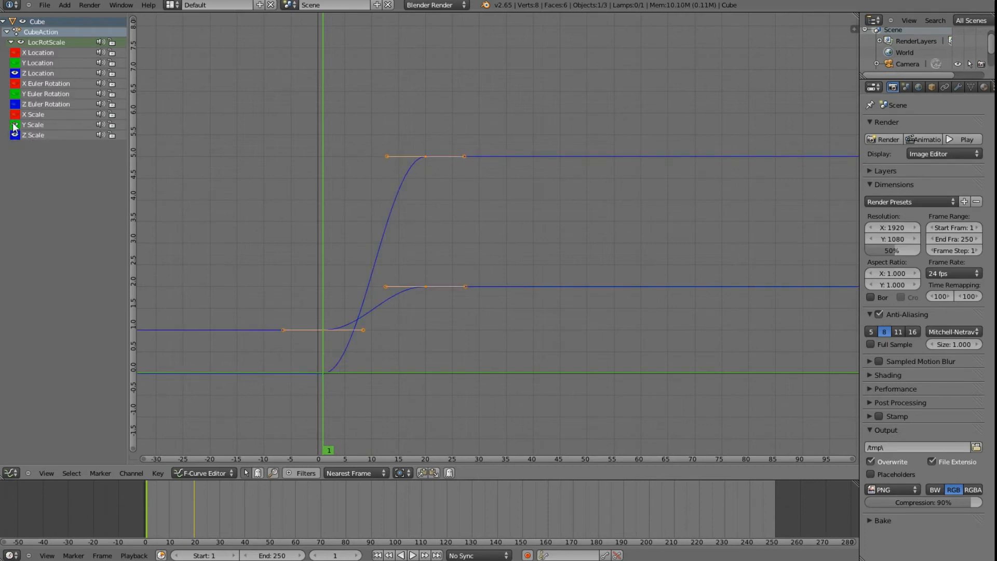
click(15, 124)
click(15, 104)
click(15, 114)
click(15, 93)
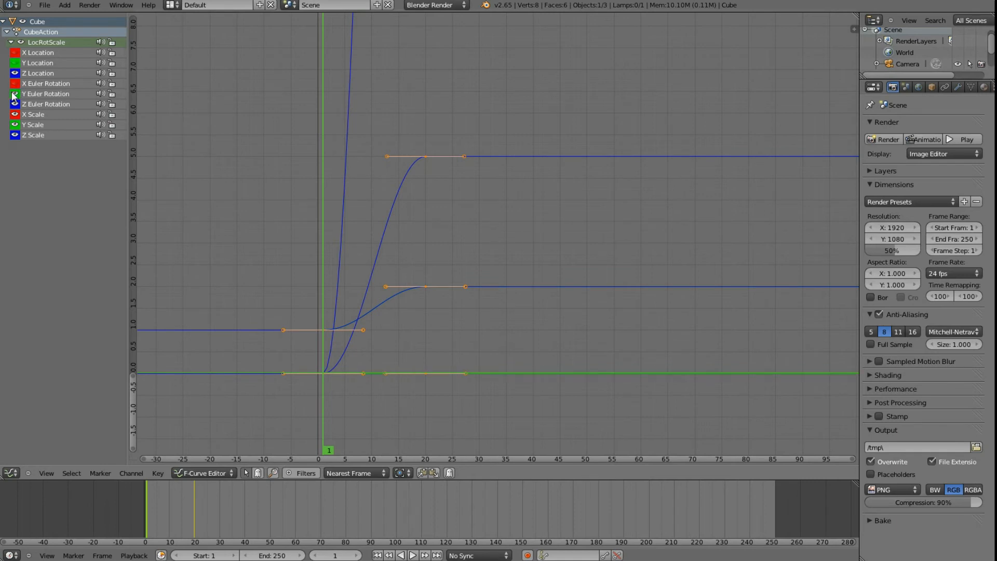
click(15, 83)
click(15, 62)
click(15, 52)
key(Home)
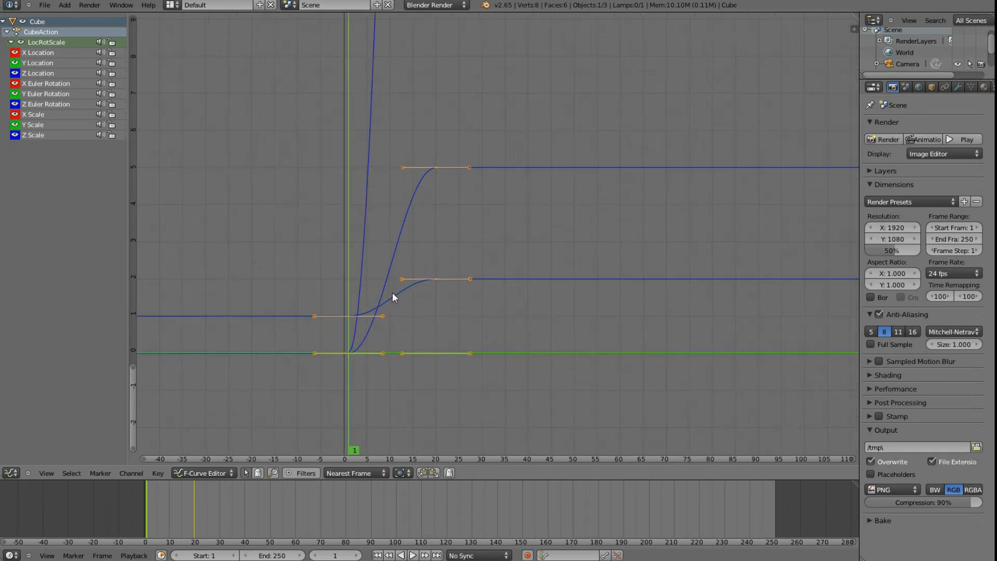
Set the handle type of all the cube's selected keyframes to Vector
key(v)
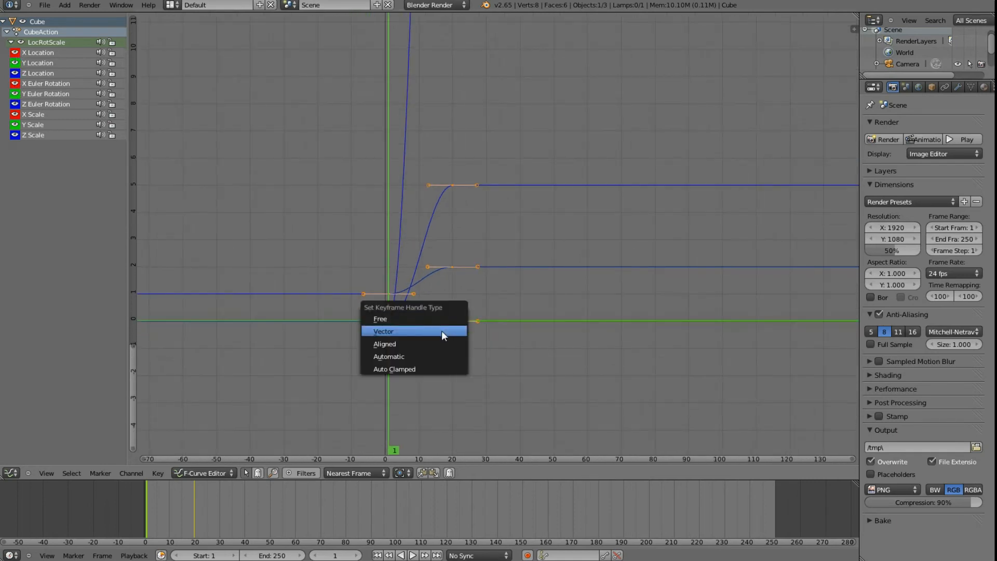
click(441, 330)
scroll(444, 334, down, 5)
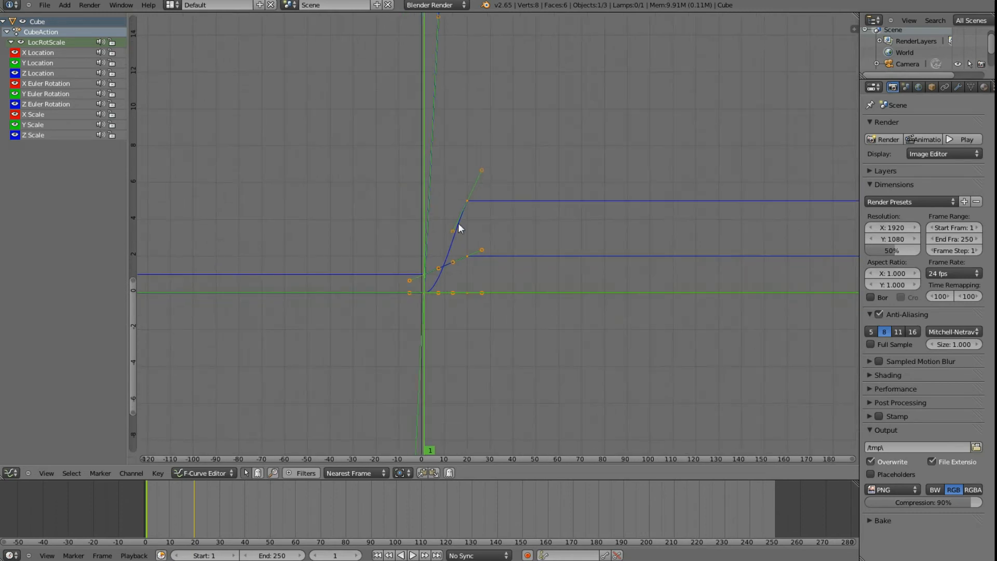
middle_drag(458, 223, 445, 352)
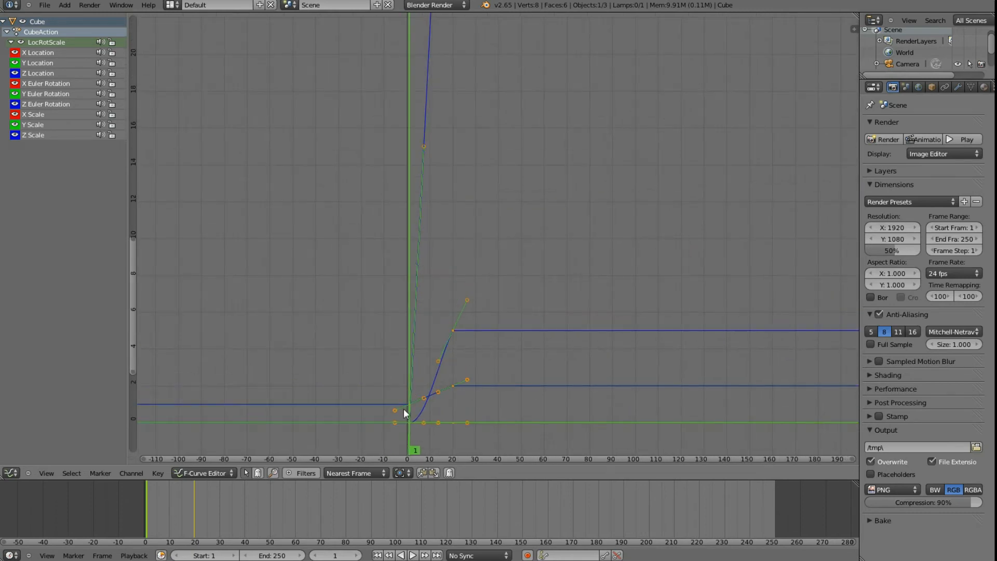
scroll(440, 415, up, 2)
middle_drag(428, 428, 448, 385)
key(v)
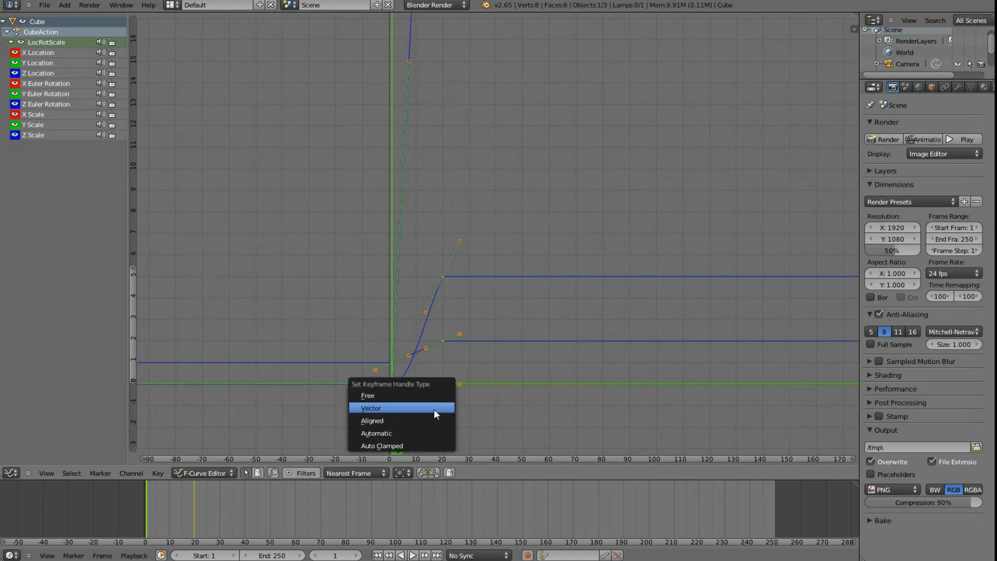
click(434, 409)
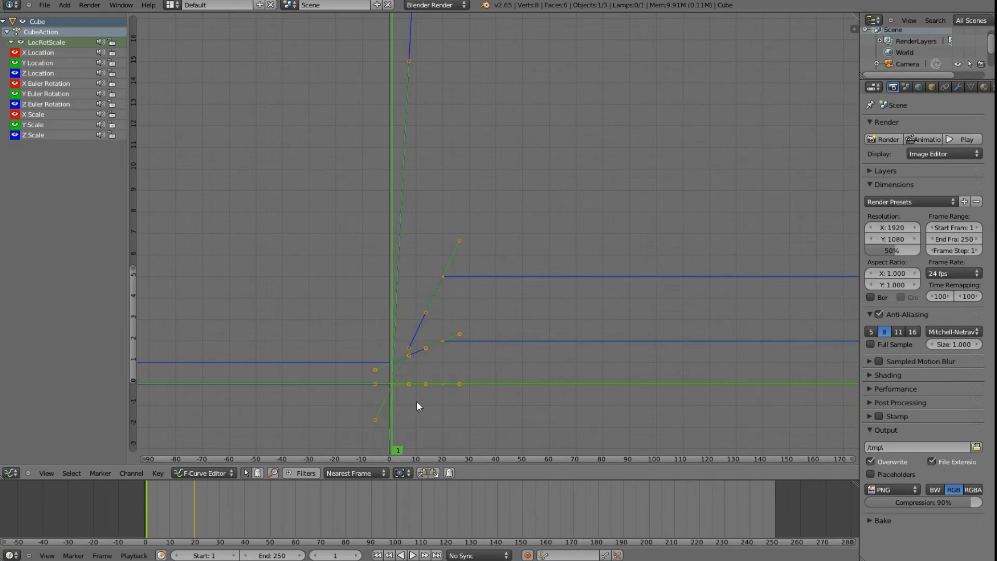
Switch the Graph Editor area back to the 3D View and scrub the timeline to frame 8
click(10, 472)
click(19, 462)
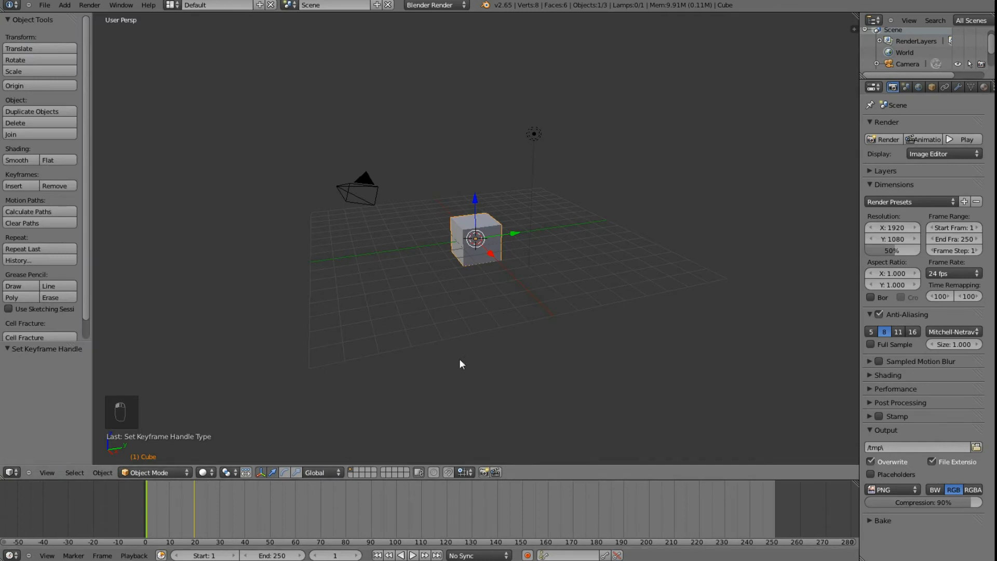
drag(135, 509, 164, 512)
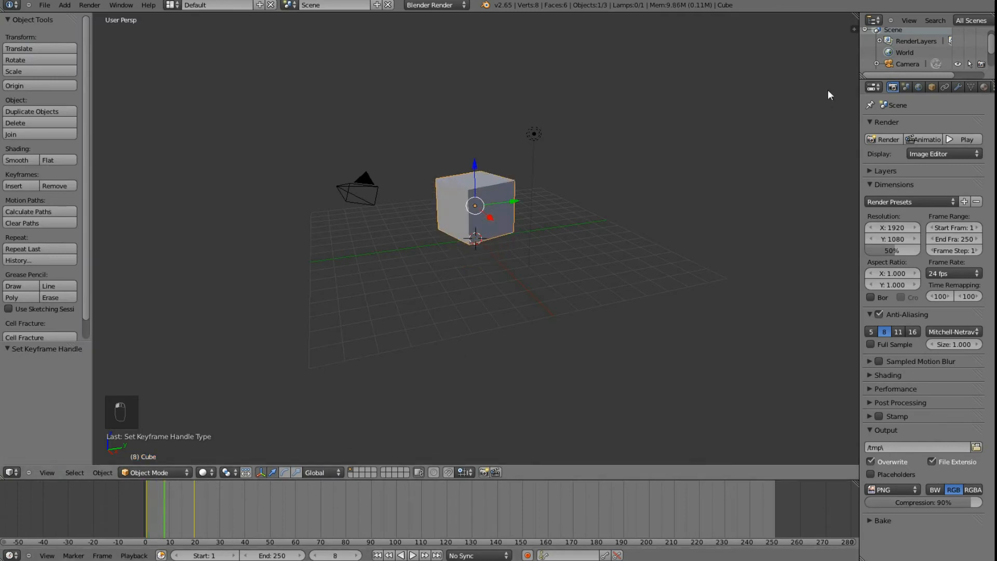
Display the cube's transform properties and compare their values at frame 1 and frame 2
key(n)
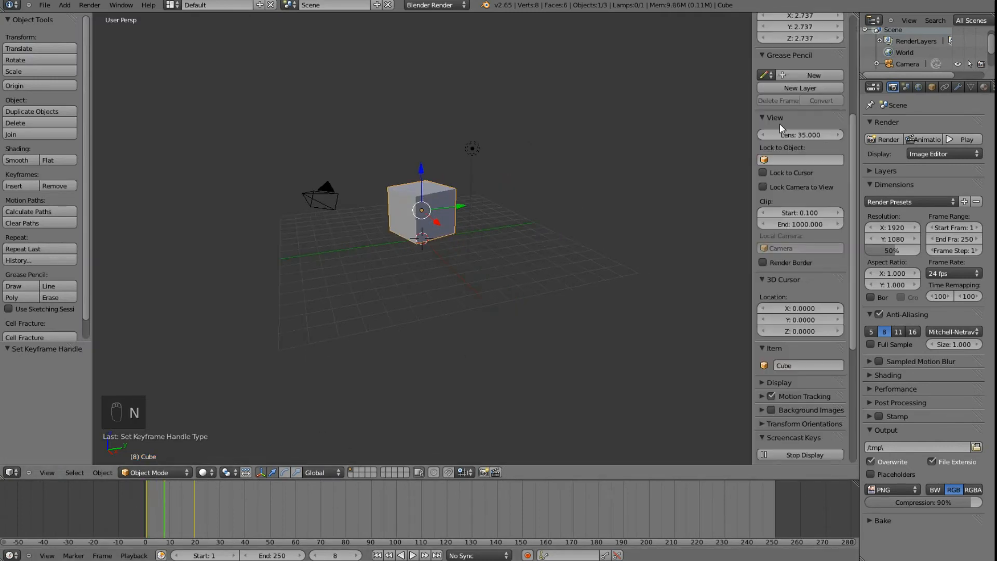
key(Left)
key(Left)
key(Left)
key(Left)
key(Left)
key(Left)
key(Left)
key(Left)
key(Right)
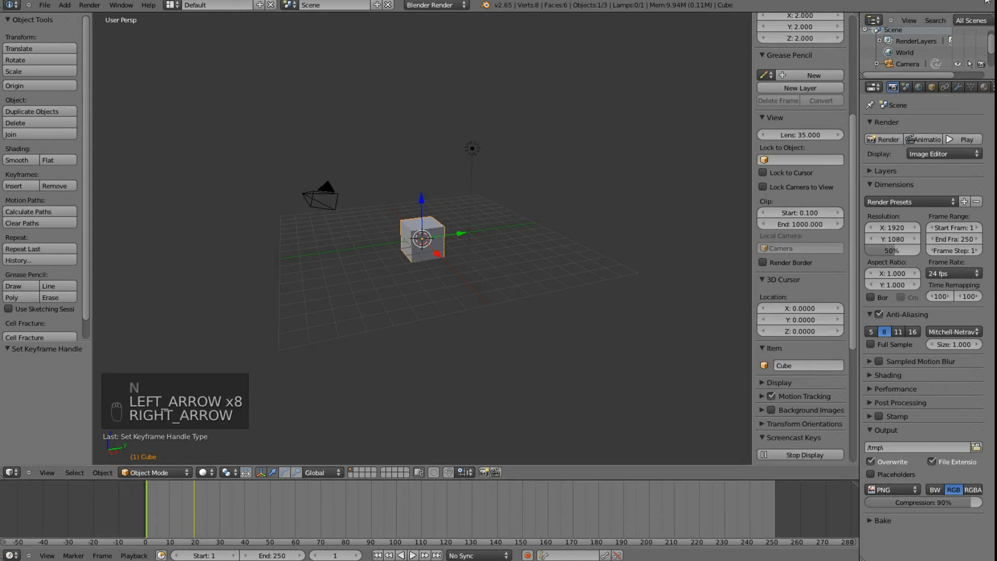
scroll(810, 104, up, 8)
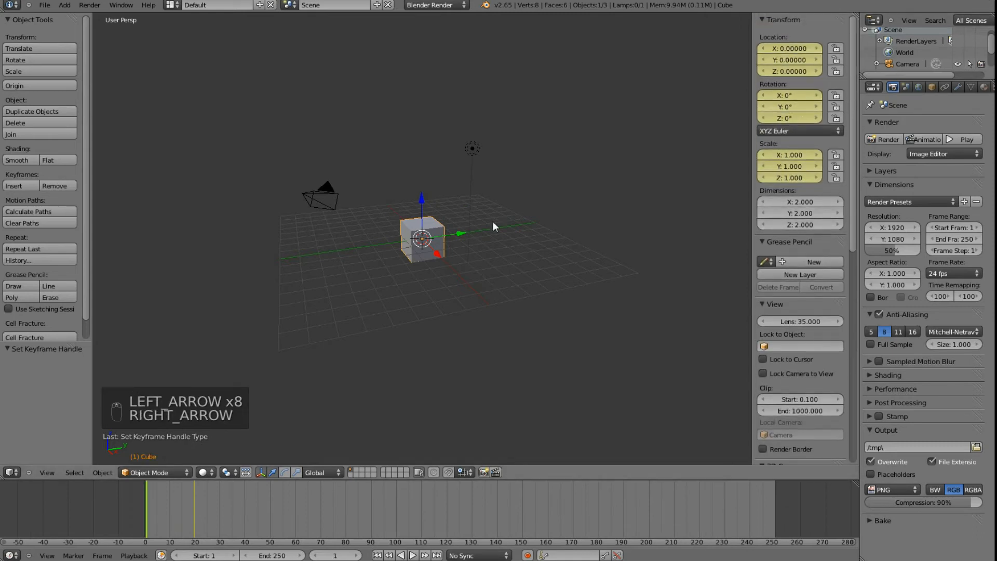
key(Right)
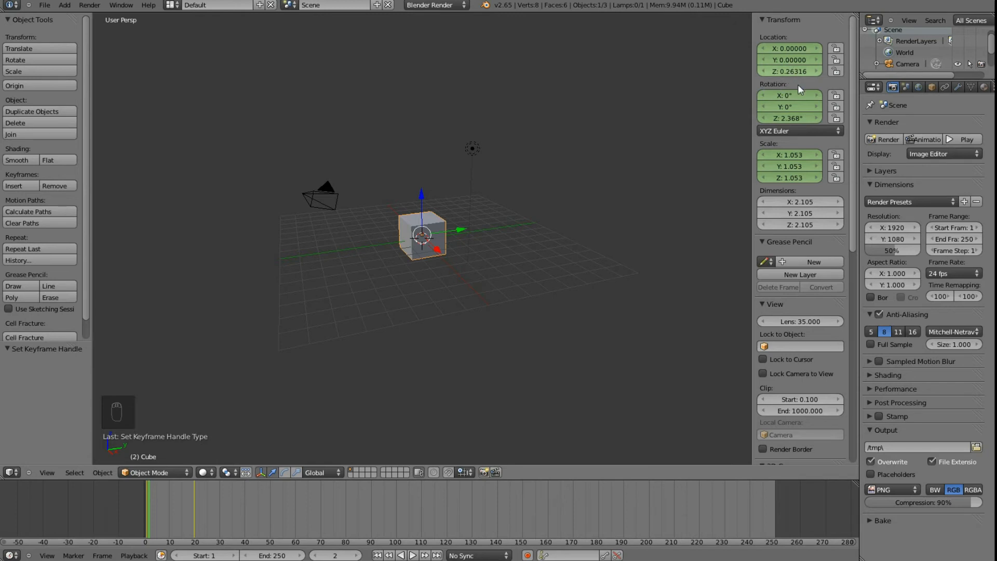
Inspect the cube from several angles at frame 2 and scrub the timeline to frame 15
middle_drag(491, 257, 473, 239)
scroll(473, 247, up, 6)
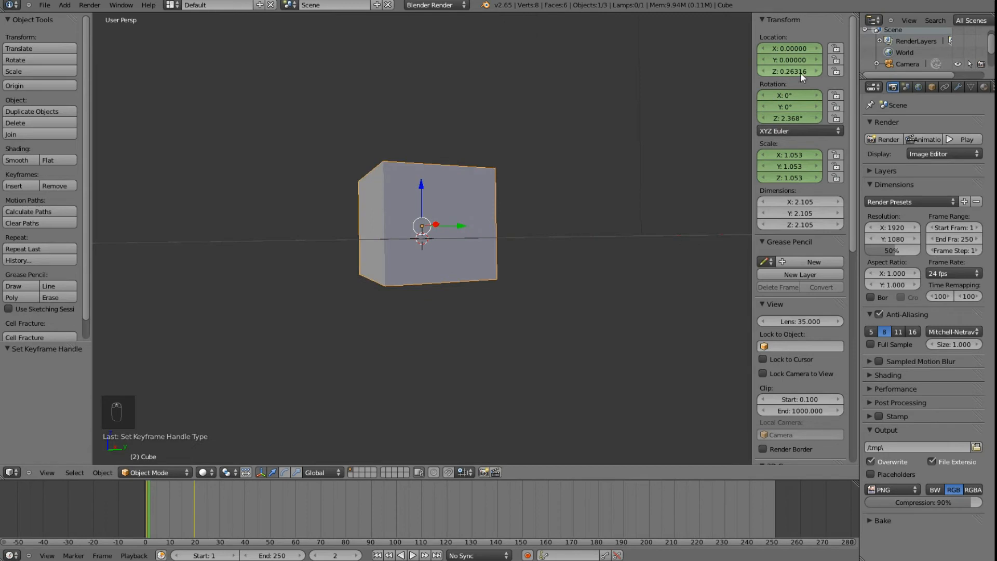
middle_drag(473, 235, 494, 305)
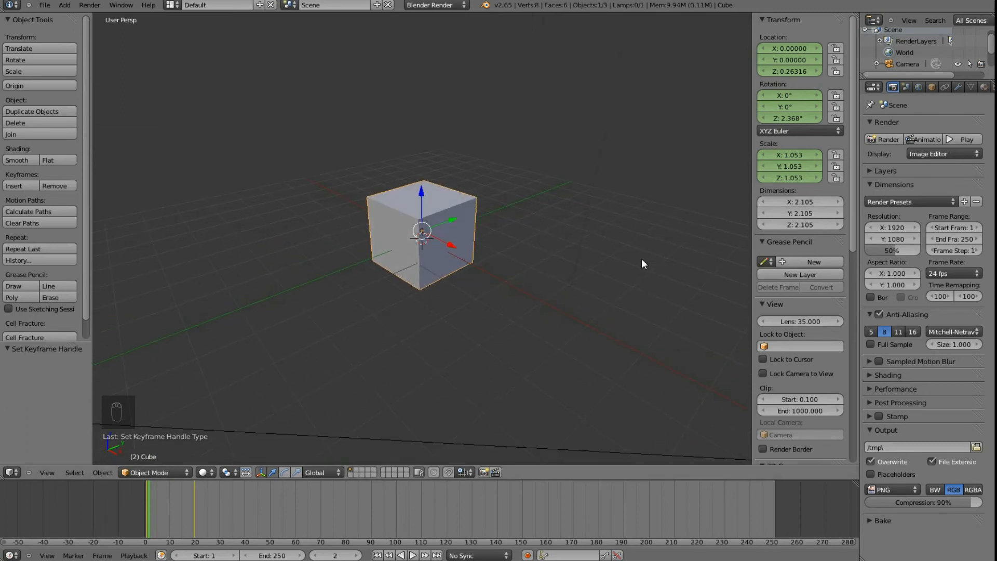
scroll(516, 336, down, 2)
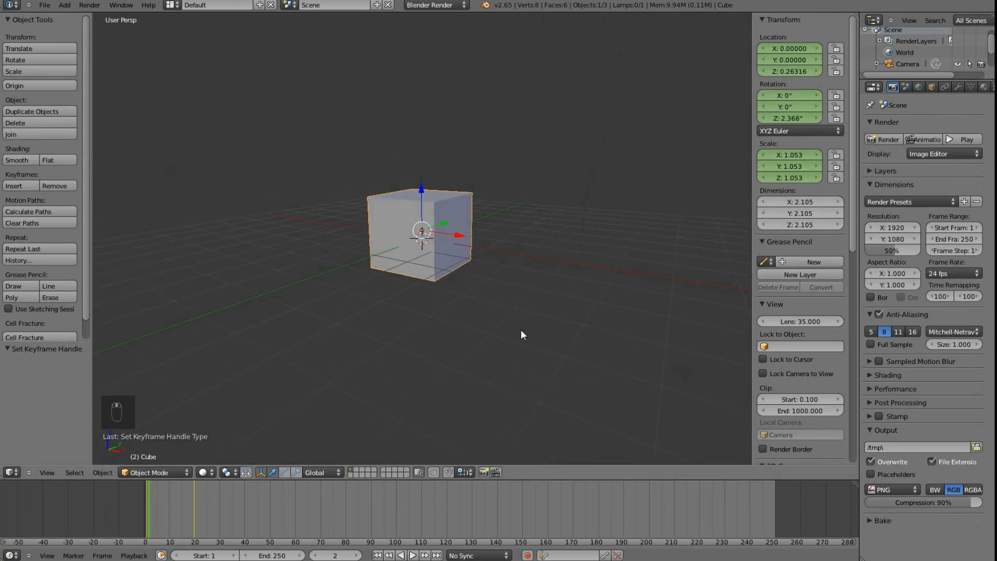
scroll(521, 333, down, 2)
scroll(522, 333, down, 1)
middle_drag(521, 331, 646, 331)
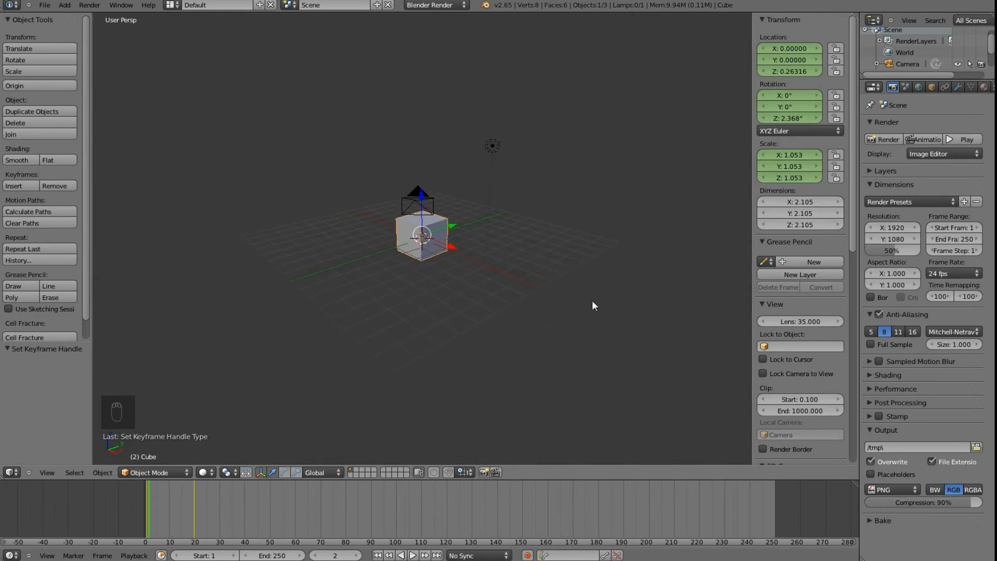
middle_drag(561, 291, 480, 306)
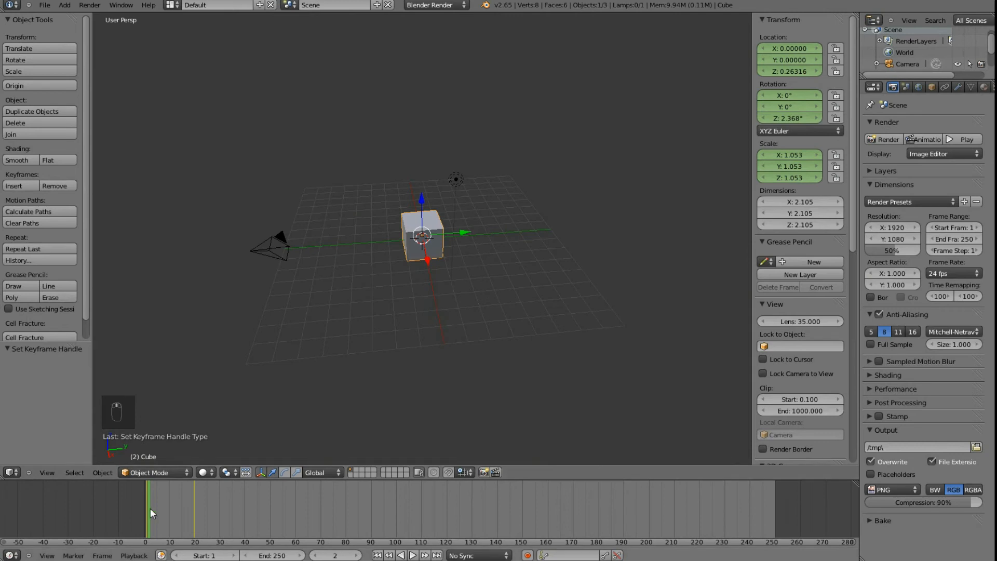
drag(151, 513, 182, 510)
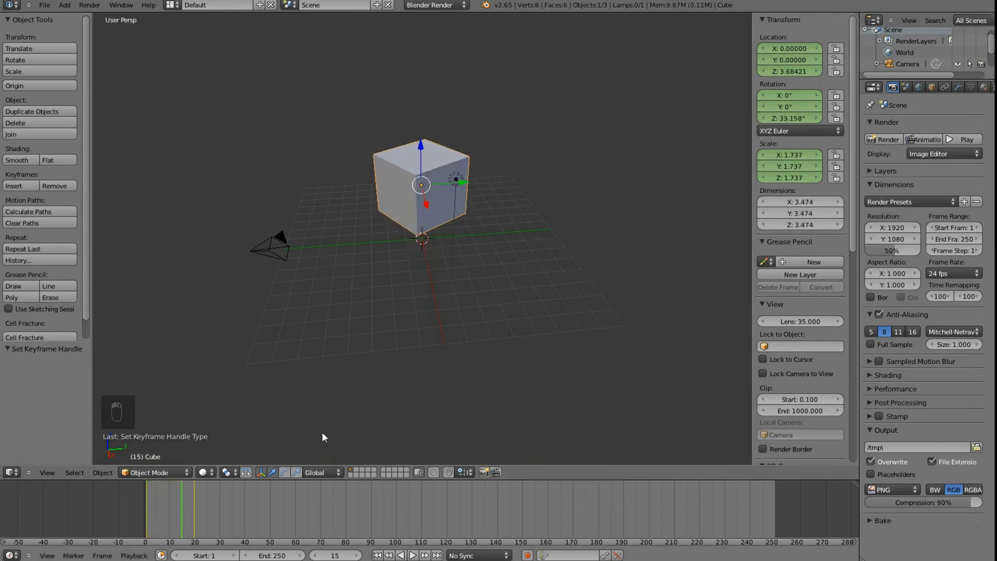
Open the cube's material settings and enable Transparency
scroll(963, 84, down, 1)
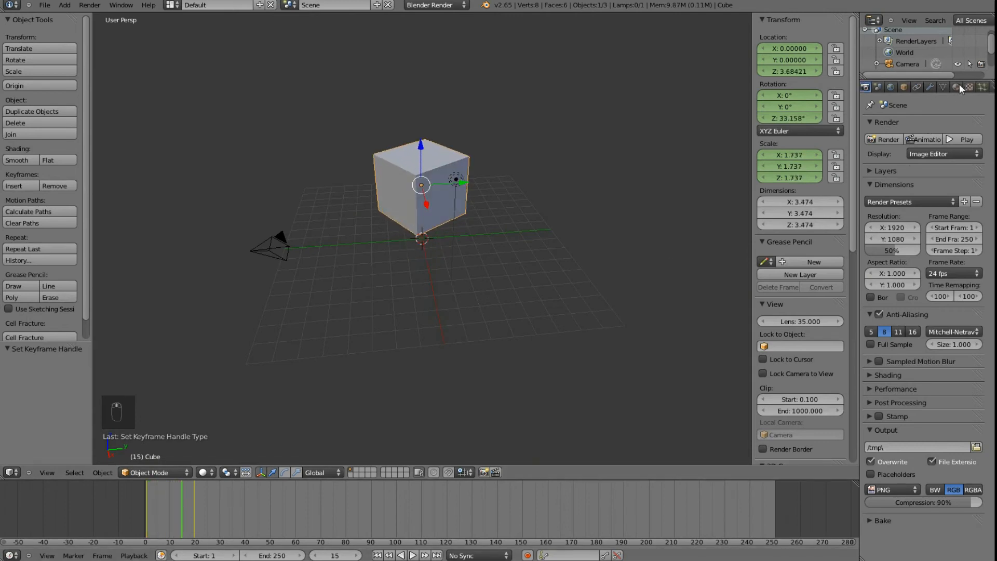
click(959, 85)
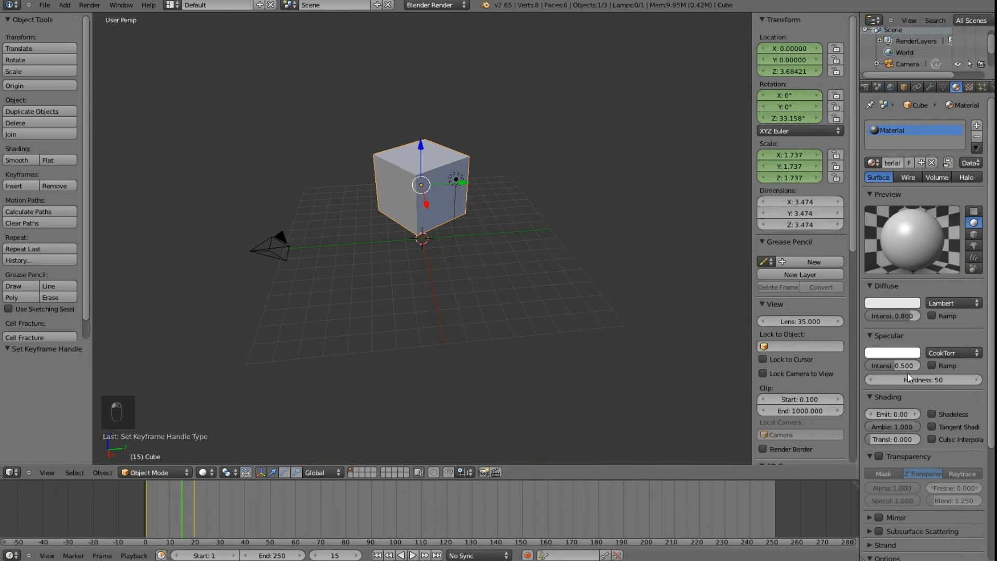
scroll(907, 405, down, 2)
click(879, 410)
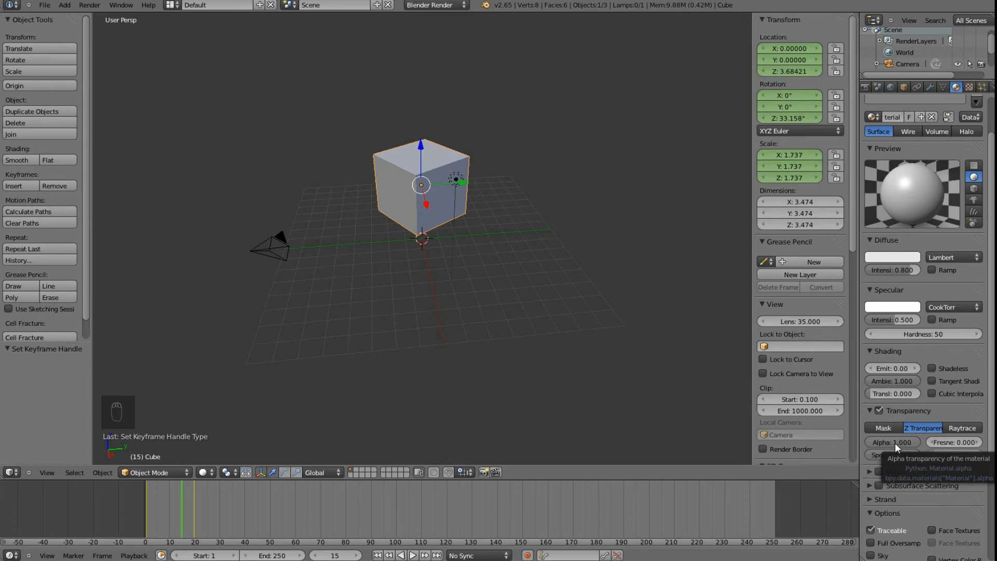
At frame 1, set the material's Alpha to 0 and insert a keyframe for it
key(shift+Left)
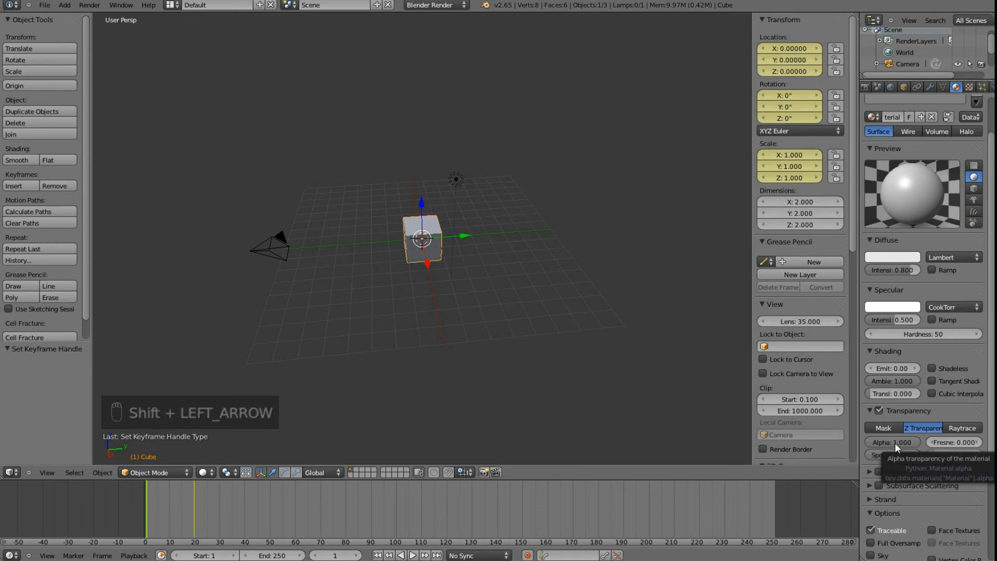
key(Up)
key(Down)
key(Up)
key(Down)
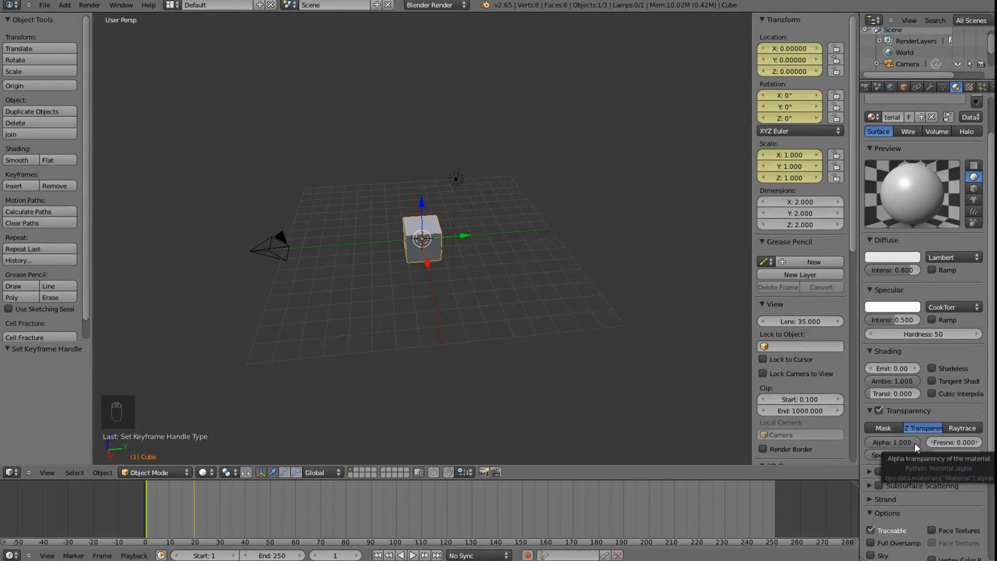
drag(914, 442, 847, 448)
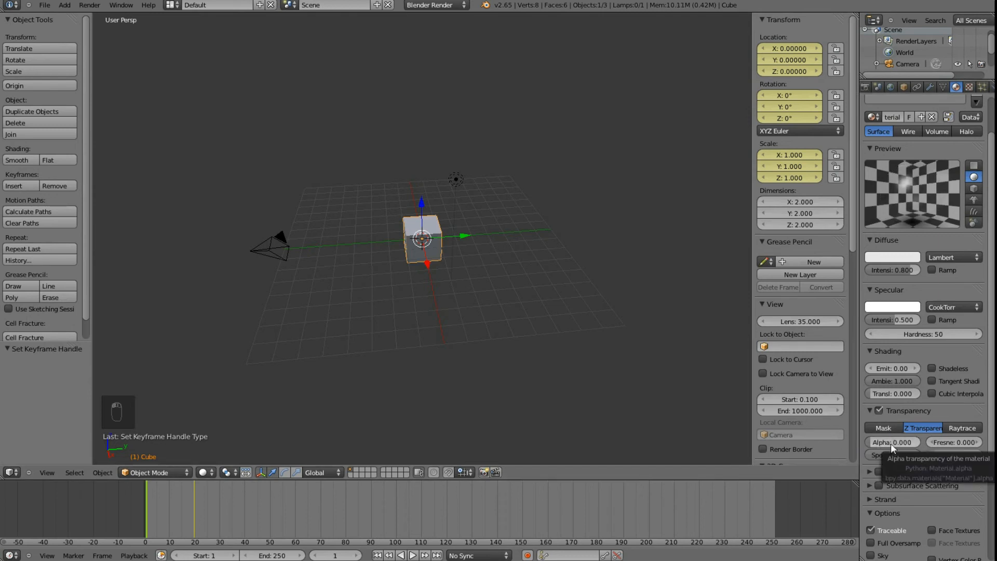
key(i)
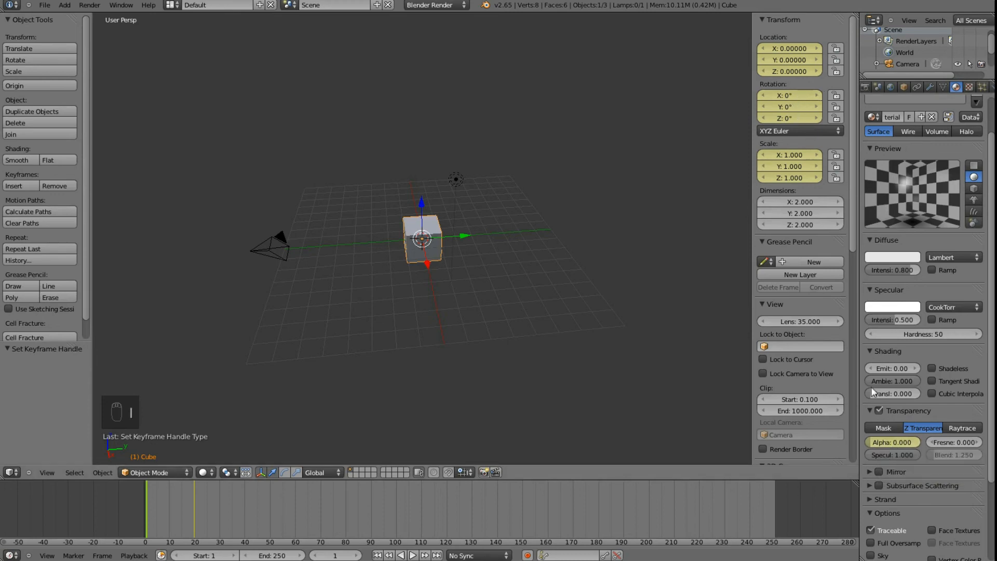
At frame 20, set the material's Alpha to 1 and insert a keyframe for it
drag(146, 517, 194, 518)
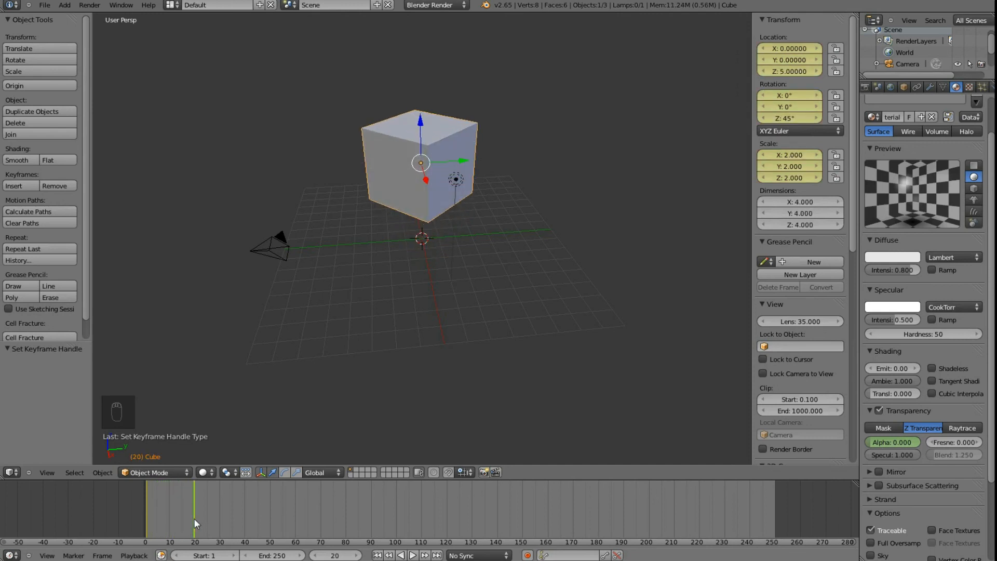
drag(874, 444, 940, 447)
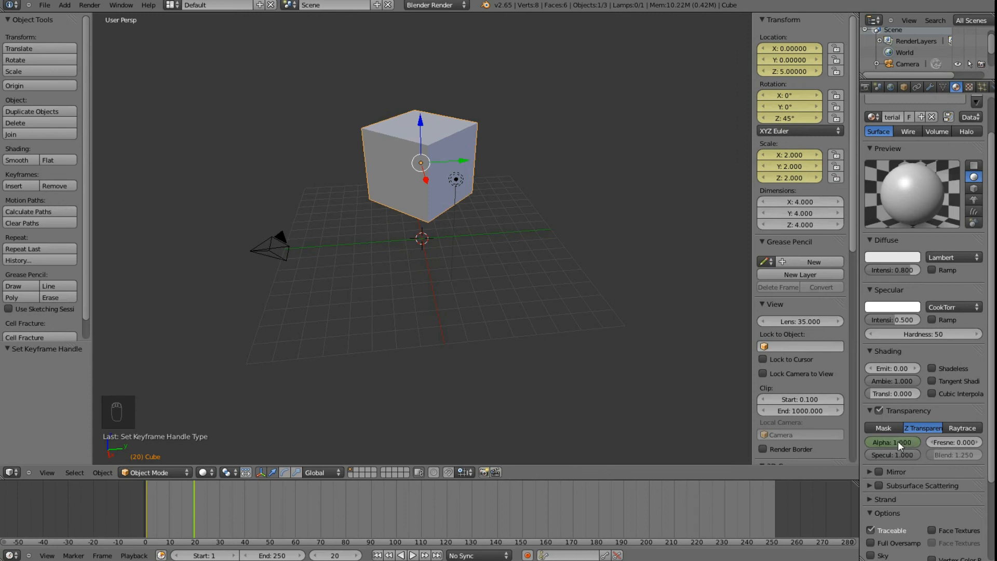
key(i)
Step back through the frames to frame 1 and forward to frame 16, examining the transparency in the material preview
key(Left)
key(Left)
key(Left)
key(Left)
key(Left)
key(Left)
key(Left)
key(Left)
key(Left)
key(Left)
key(Left)
key(Left)
key(Left)
key(Left)
key(Left)
key(Left)
key(Left)
key(Left)
key(Left)
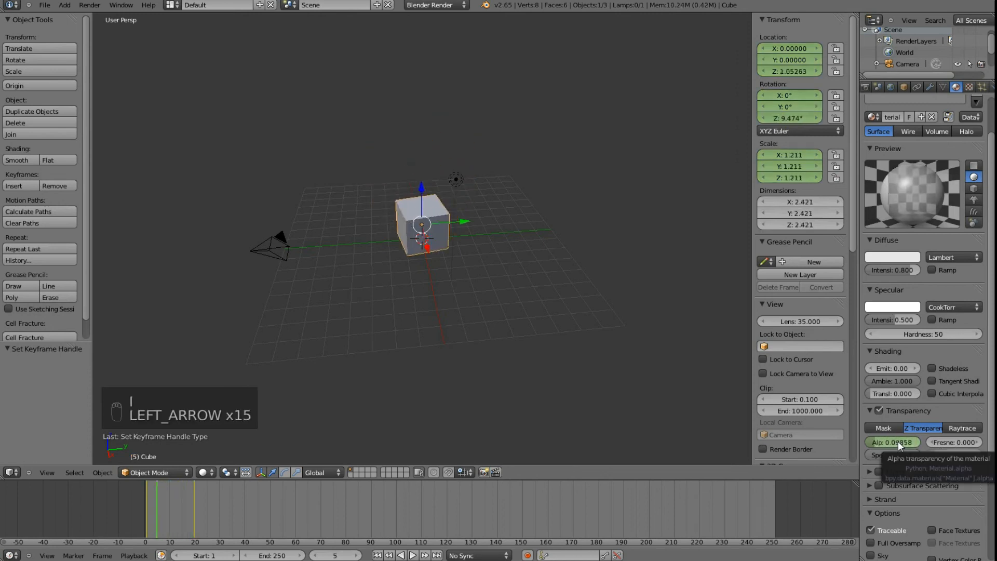
key(Right)
key(Right)
key(Right)
key(Right)
key(Right)
key(Right)
key(Right)
key(Right)
key(Right)
key(Right)
key(Right)
key(Right)
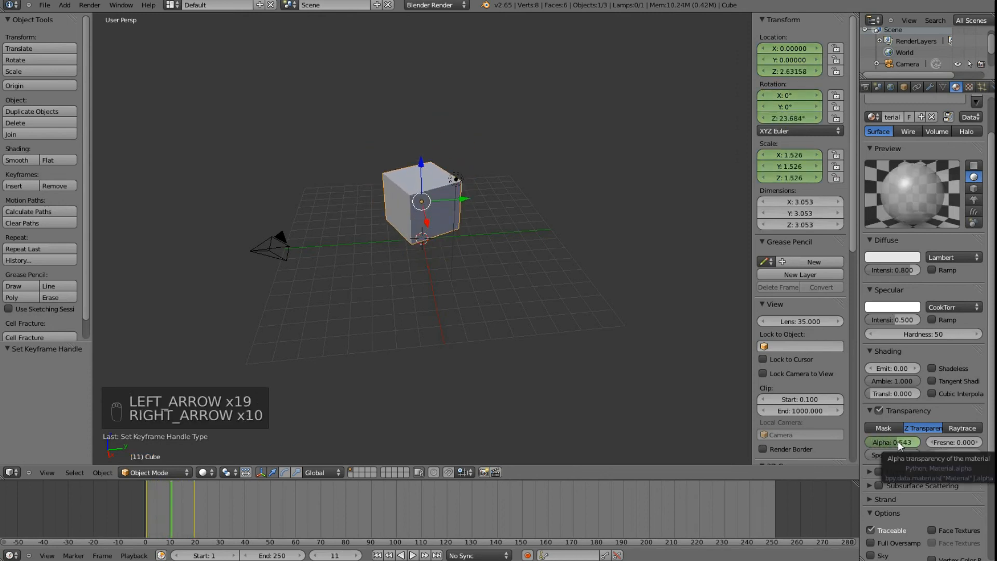
key(Right)
key(Right)
key(Right)
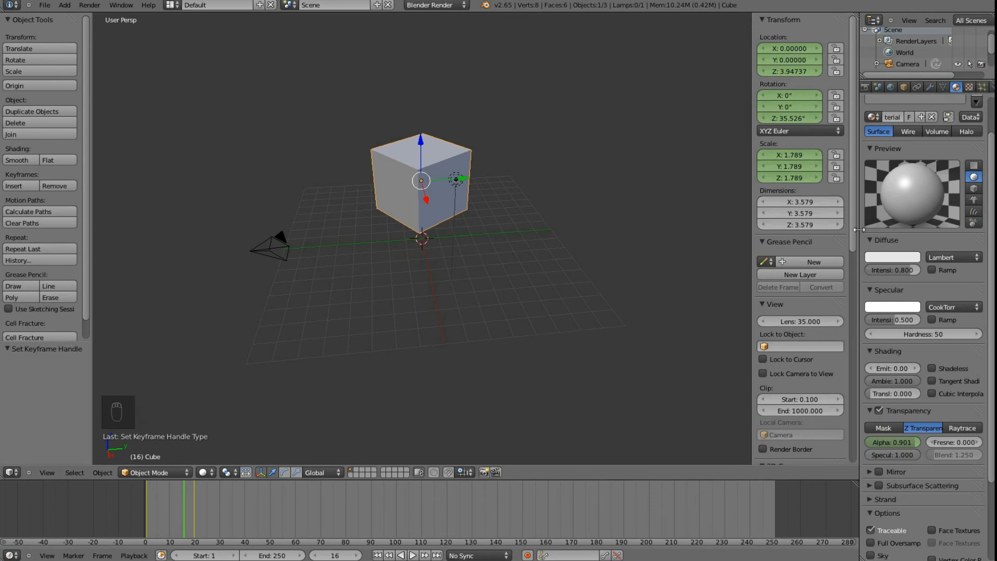
Widen the properties area and set the render output file format to H.264
drag(858, 233, 814, 235)
scroll(890, 202, up, 3)
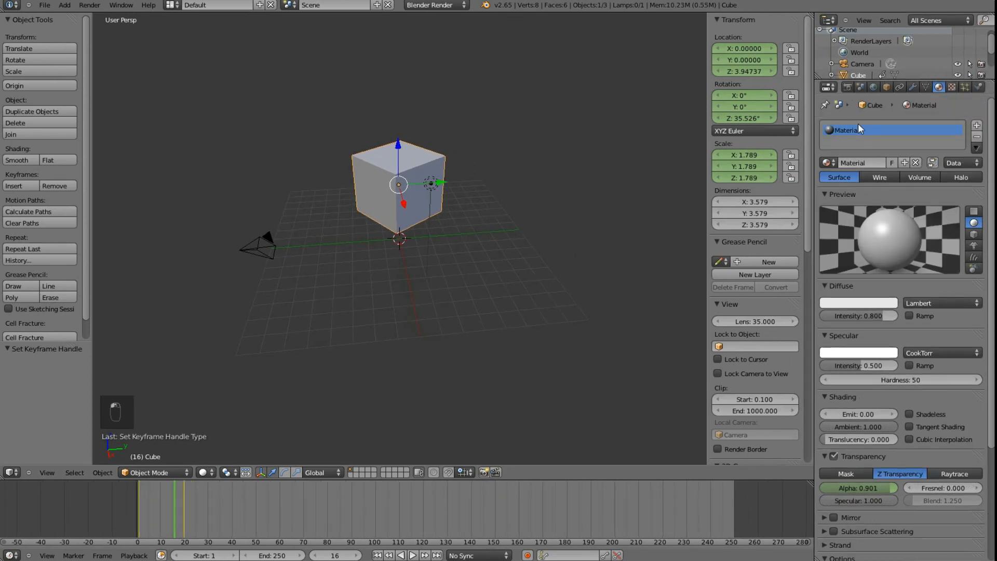
click(848, 87)
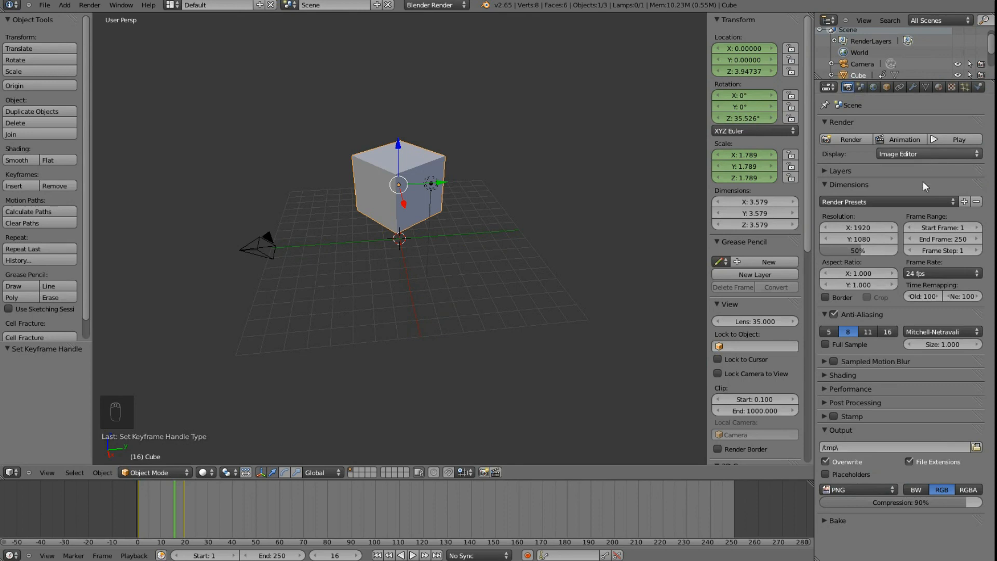
click(883, 489)
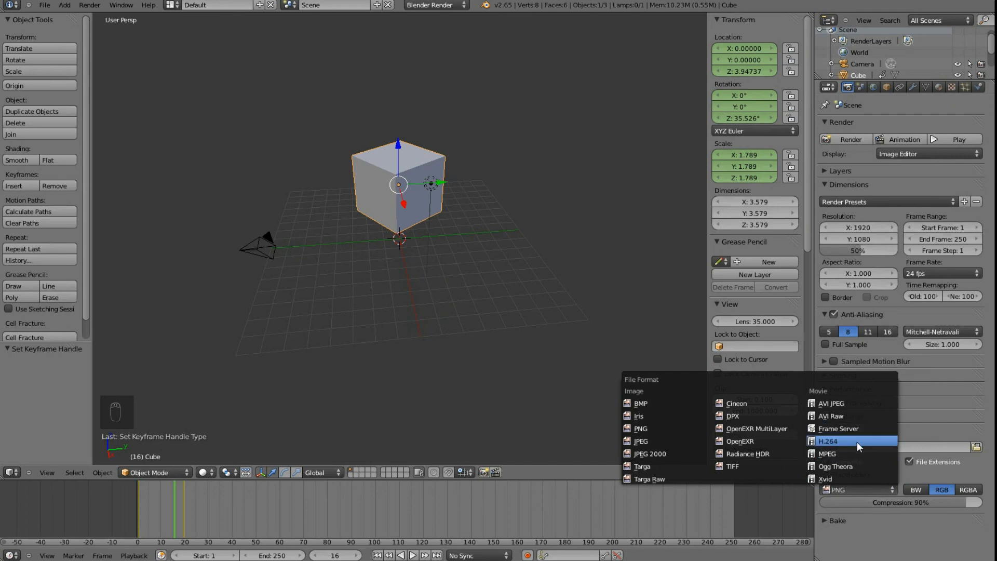
click(836, 441)
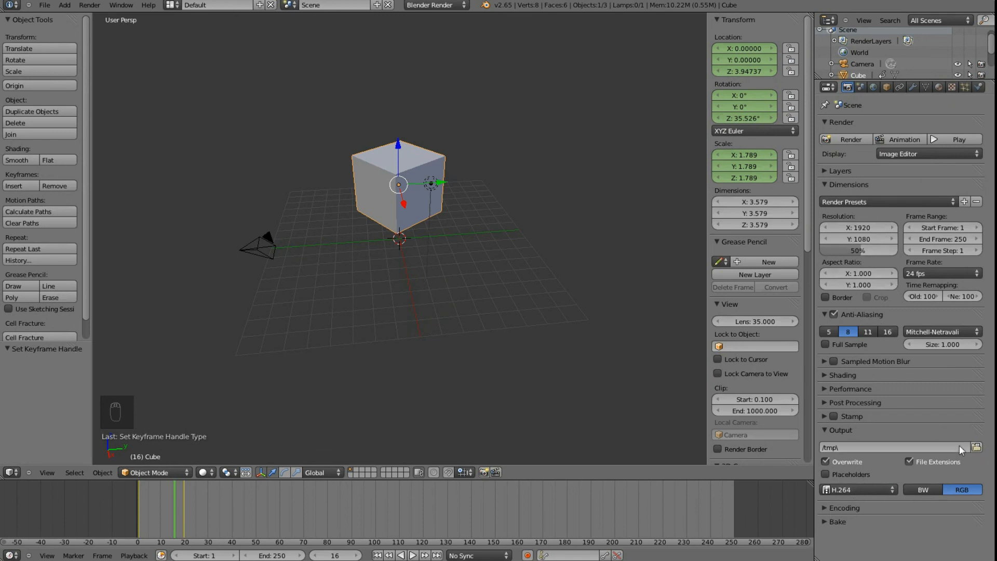
Set the render resolution scale to 100% and apply the HDTV 1080p render preset
drag(855, 248, 899, 247)
click(881, 201)
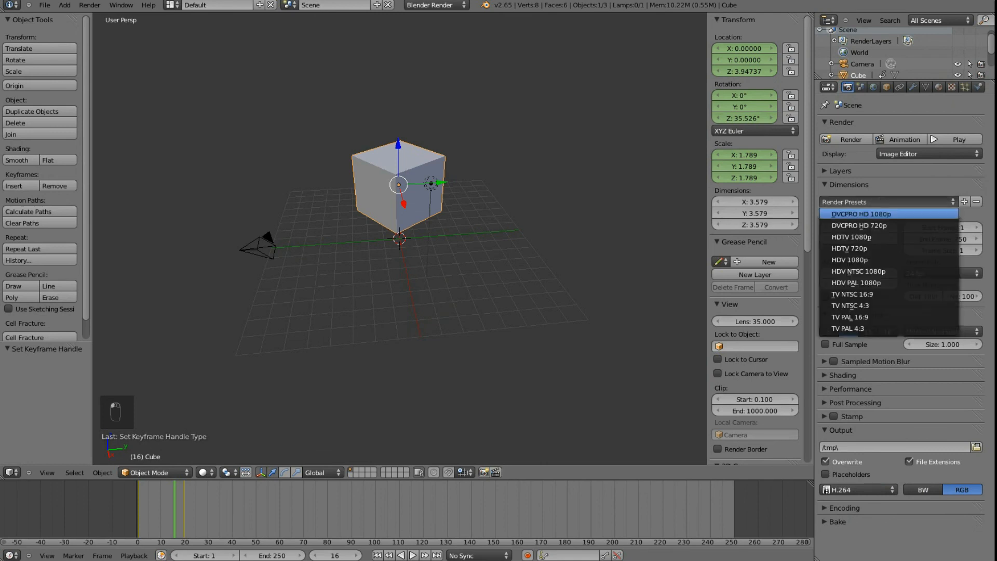
click(851, 237)
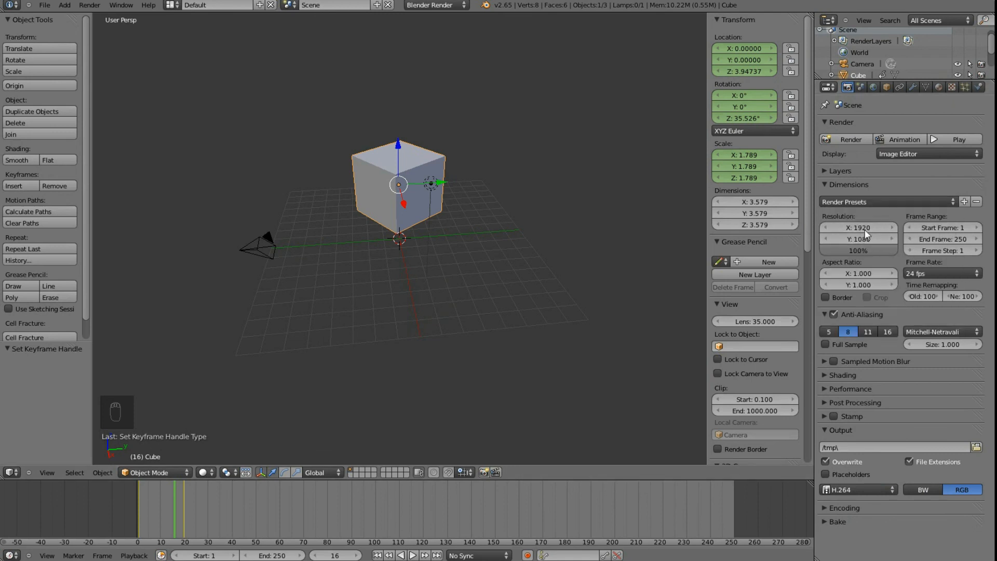